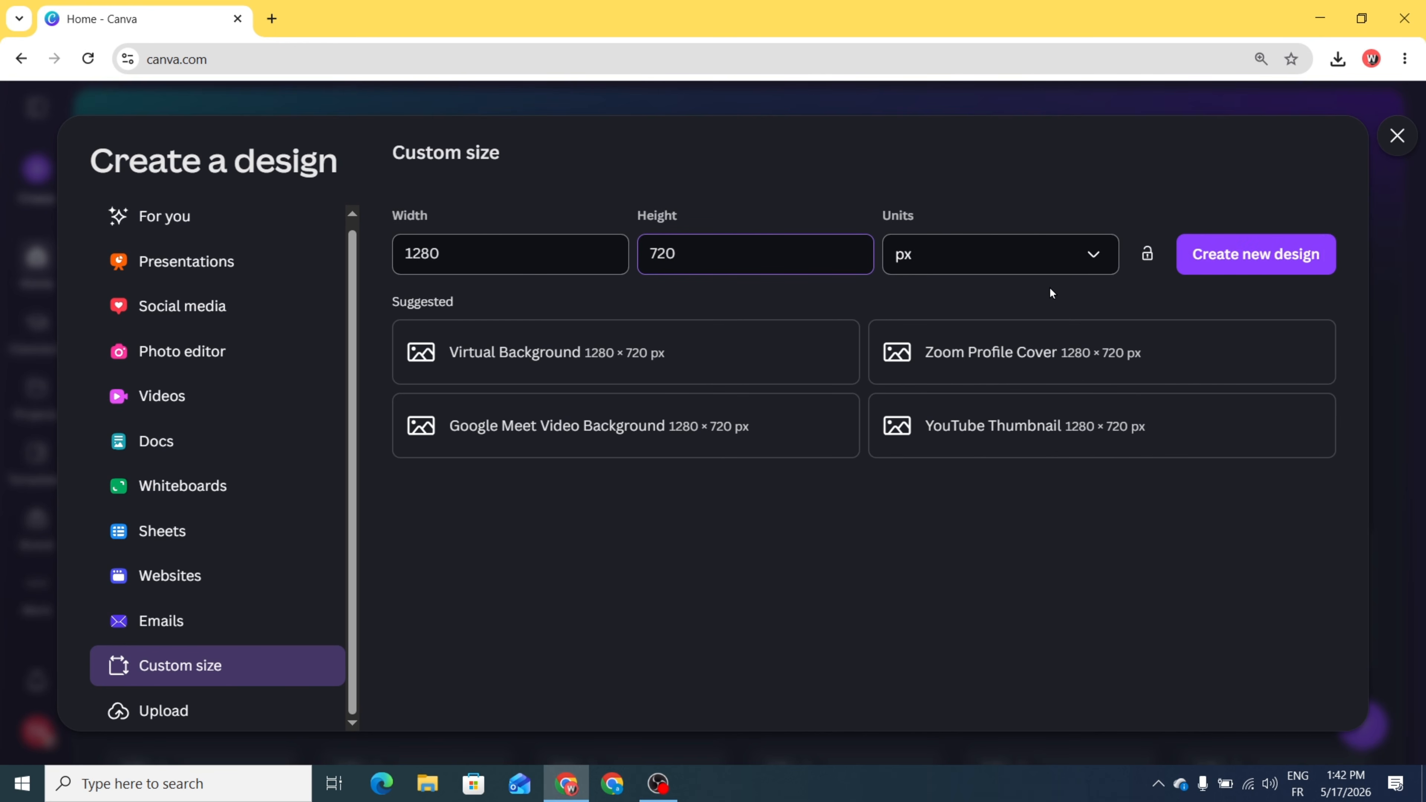
Step: Create a 1280 × 720 px design and add a basic square shape to the blank page
{"action": "left_click", "coordinate": [1231, 259]}
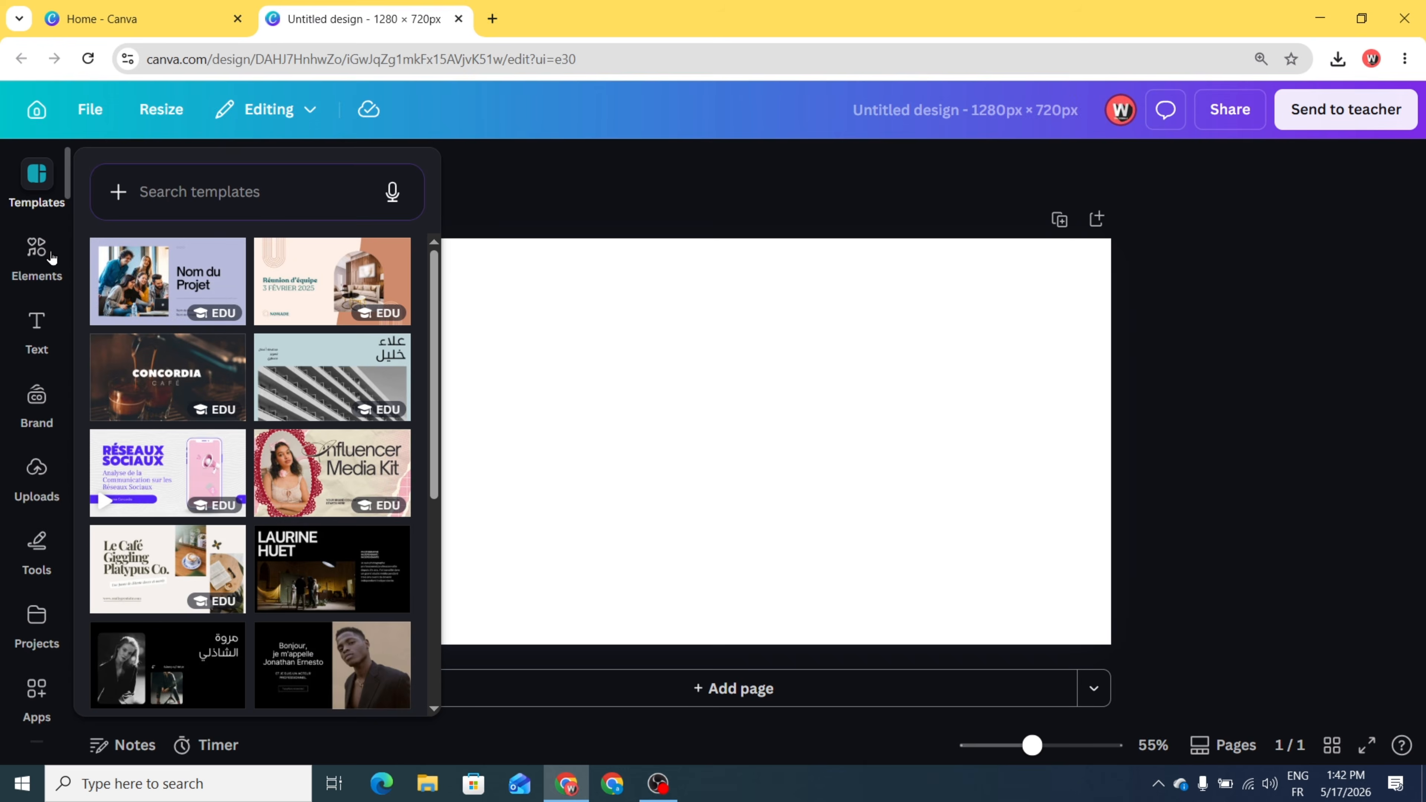
{"action": "left_click", "coordinate": [35, 252]}
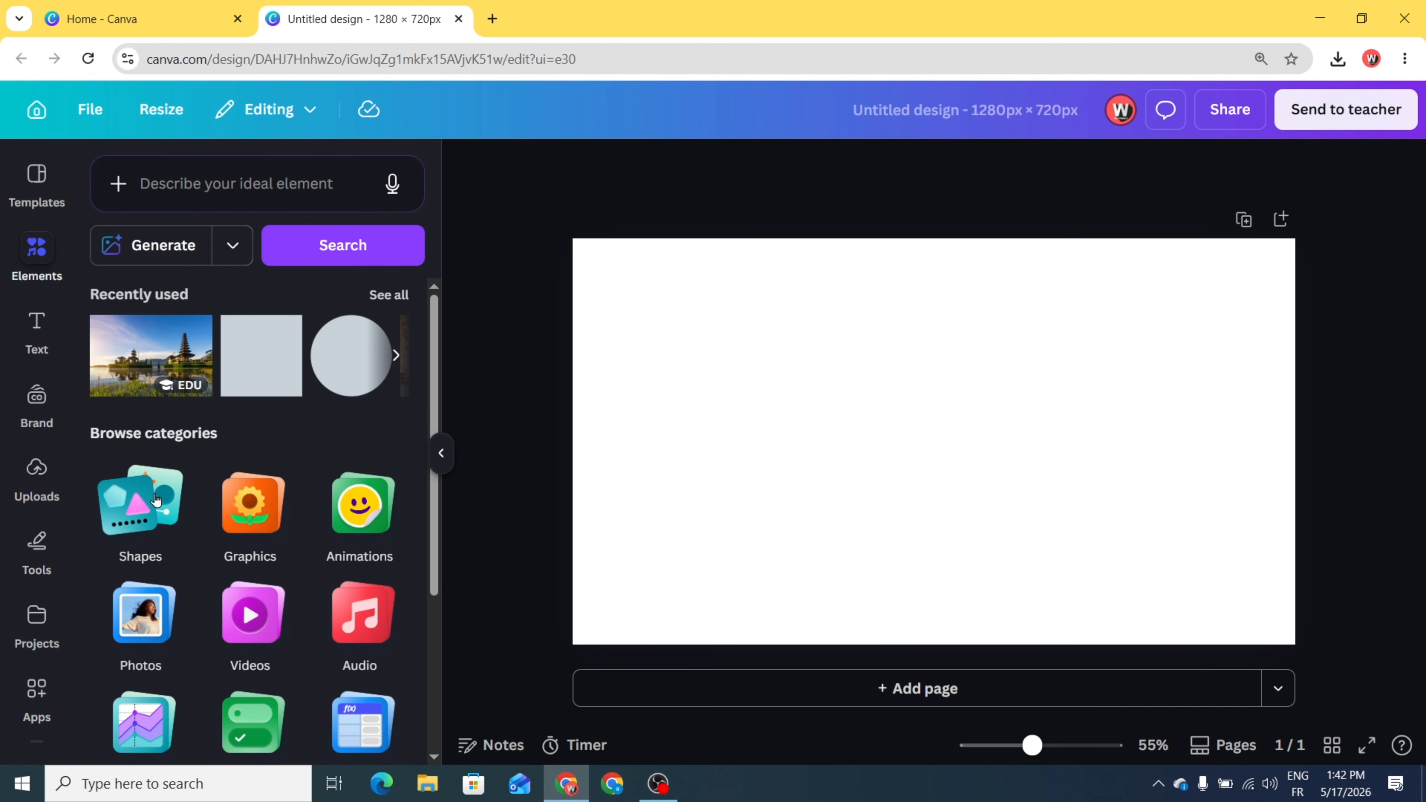
{"action": "scroll", "coordinate": [139, 508], "scroll_direction": "down", "scroll_amount": 2}
{"action": "left_click", "coordinate": [142, 409]}
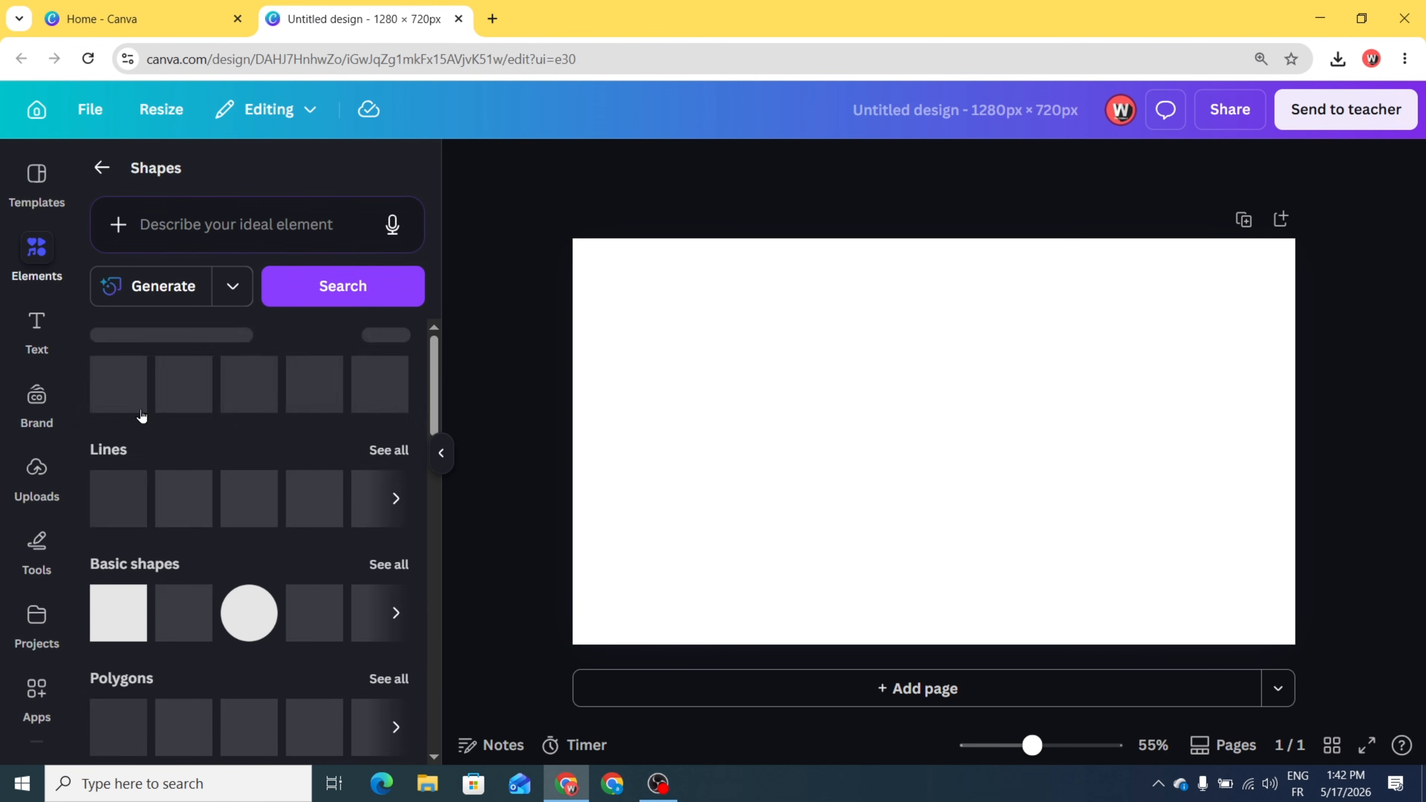
{"action": "scroll", "coordinate": [151, 528], "scroll_direction": "down", "scroll_amount": 2}
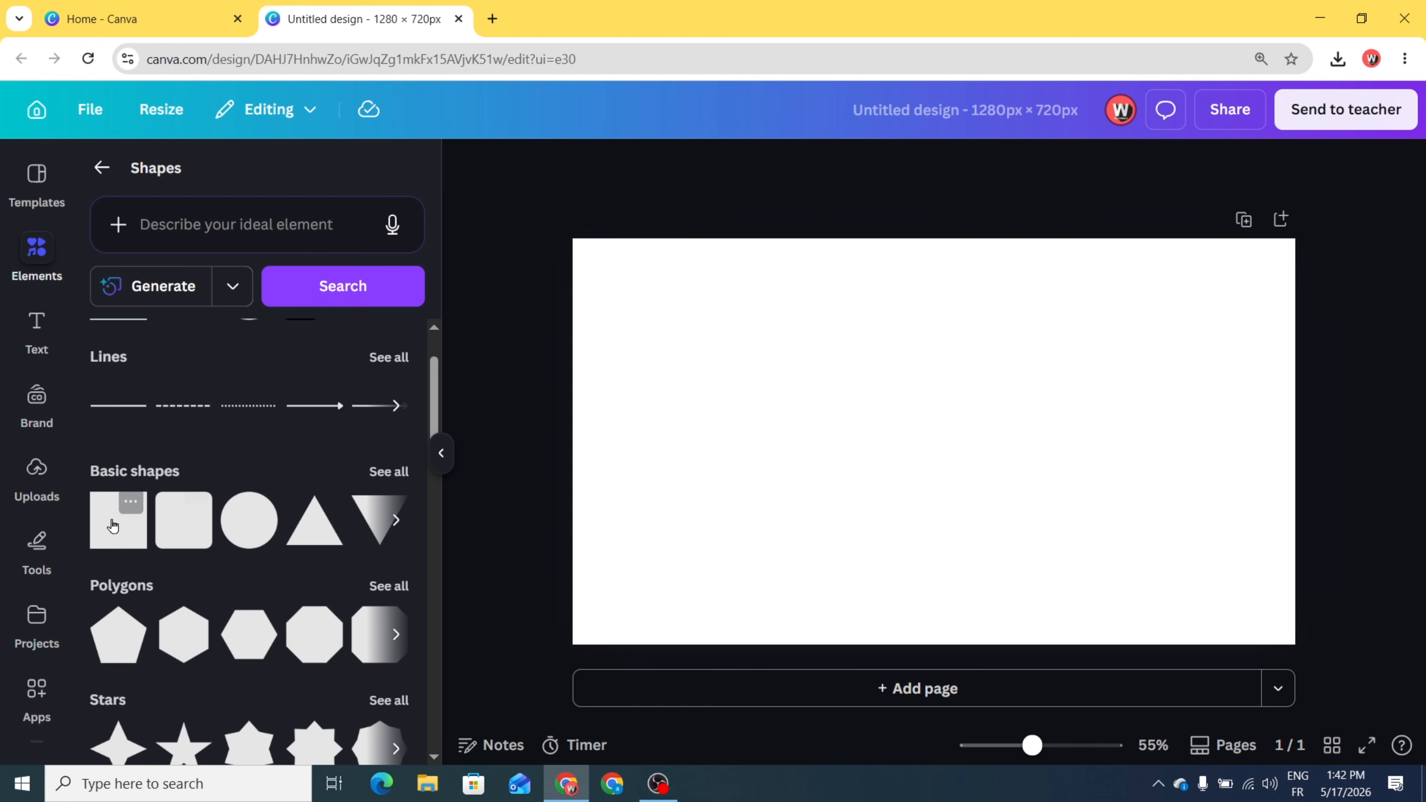
{"action": "left_click", "coordinate": [111, 526]}
{"action": "left_click", "coordinate": [757, 379]}
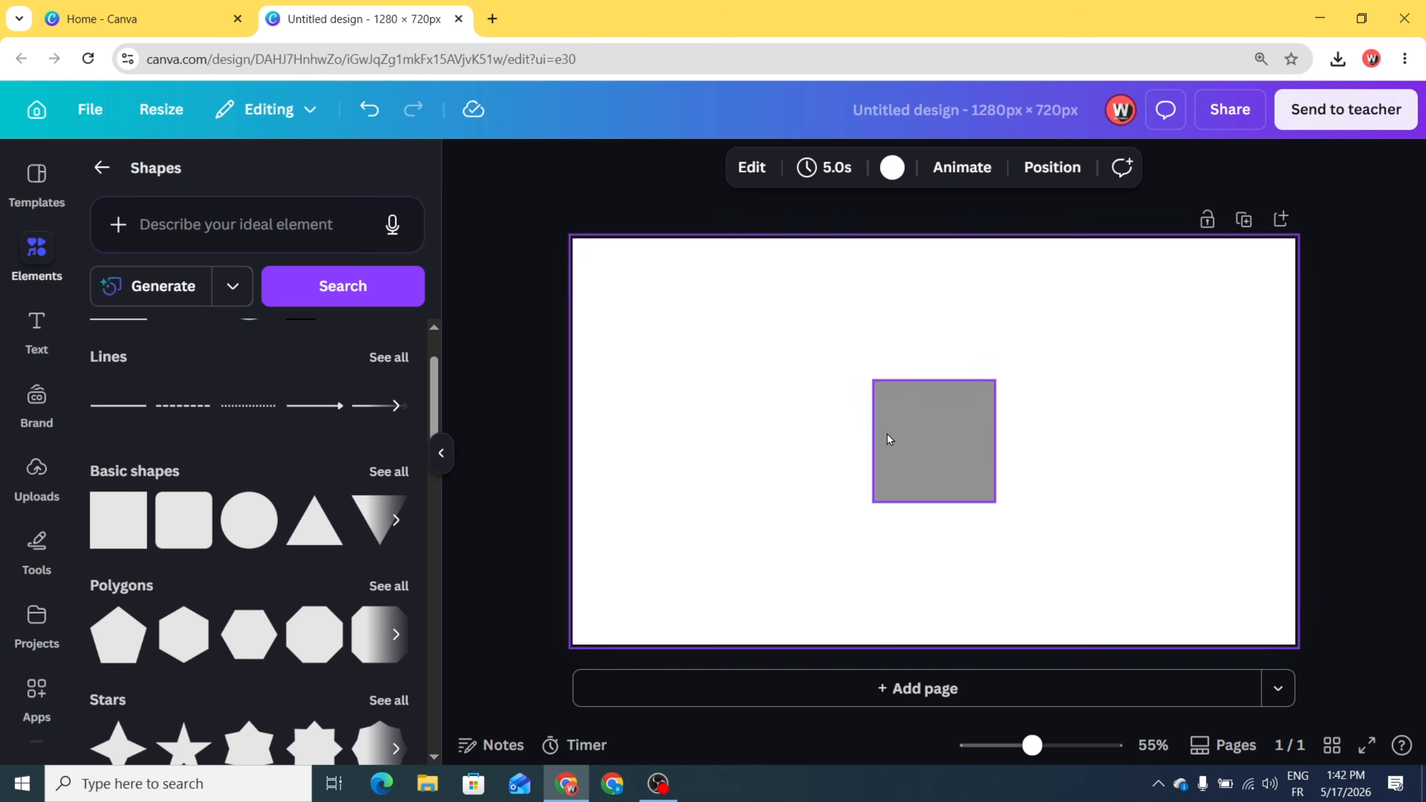
Step: Change the fill colour of the square to black
{"action": "left_click", "coordinate": [888, 439]}
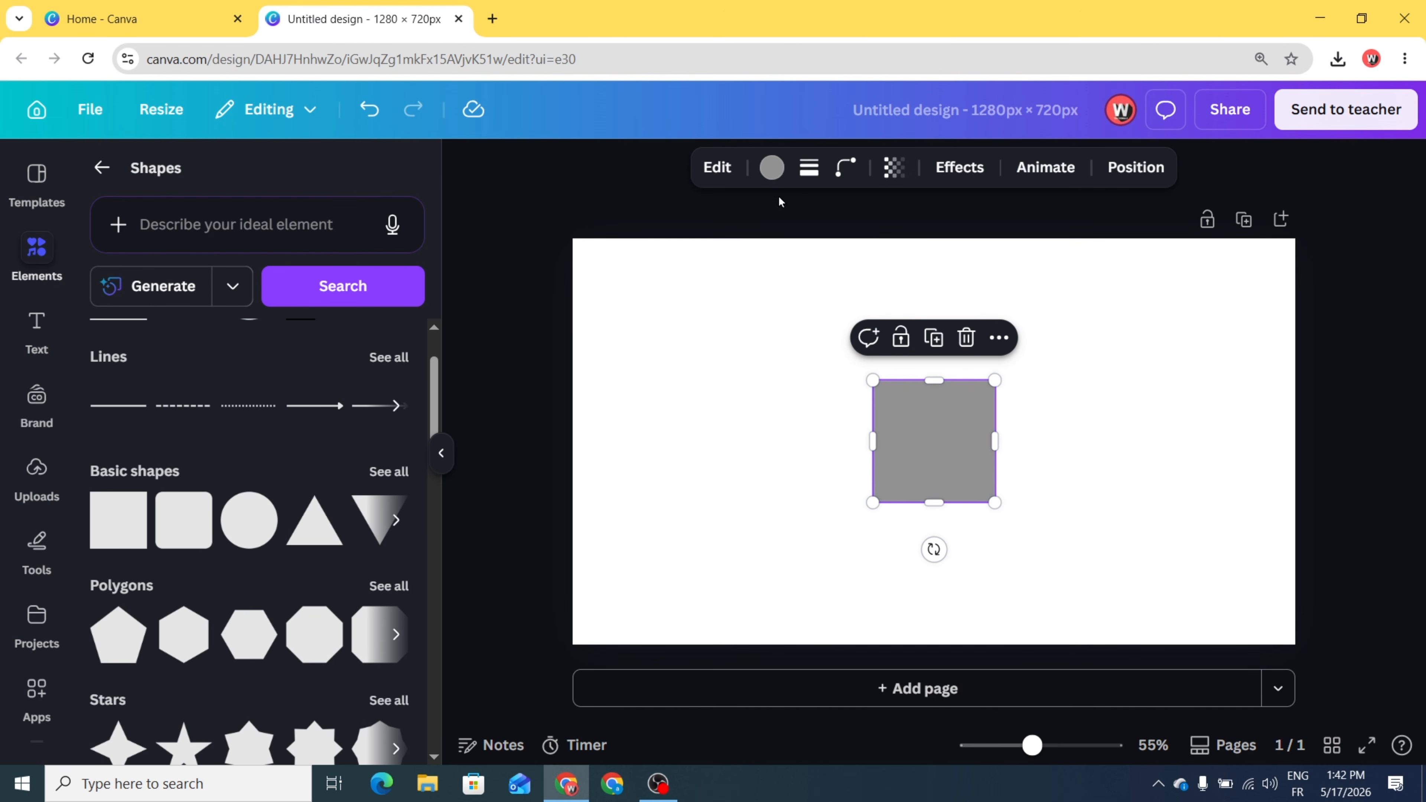
{"action": "left_click", "coordinate": [771, 168]}
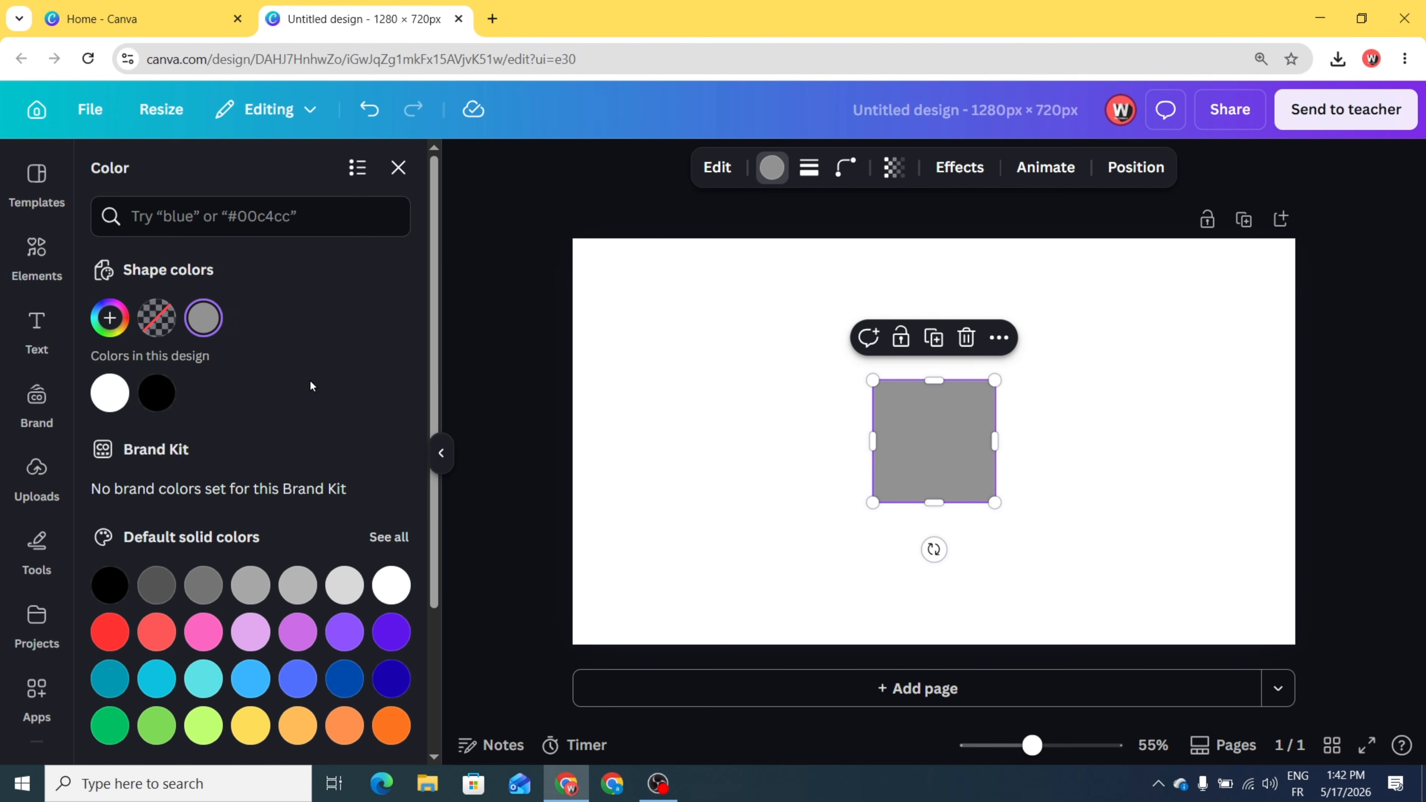
{"action": "left_click", "coordinate": [158, 395]}
{"action": "left_click", "coordinate": [660, 405]}
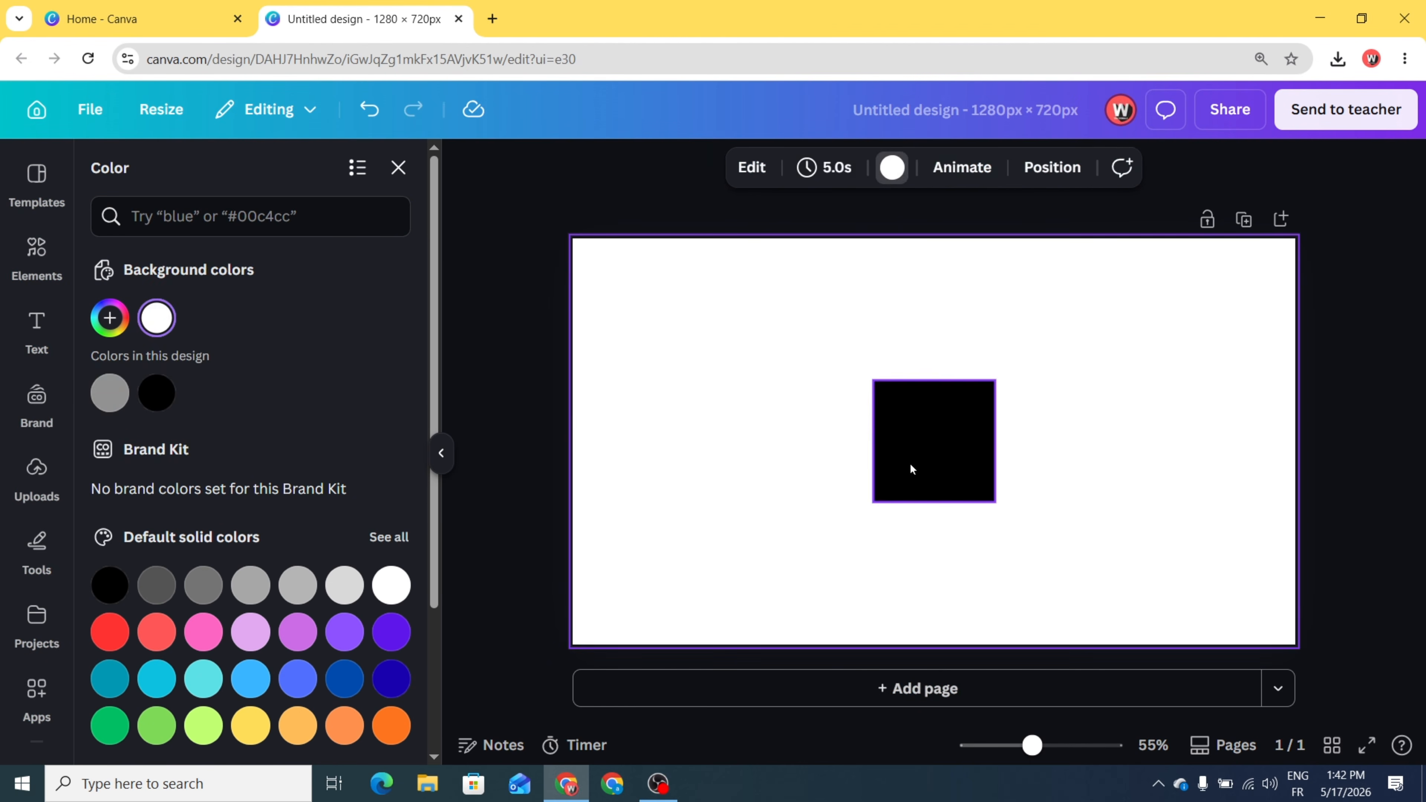
Step: Move the black square to the page's upper edge and enlarge it into a tall, horizontally centred rectangle
{"action": "left_click_drag", "start_coordinate": [911, 461], "coordinate": [851, 318]}
{"action": "left_click_drag", "start_coordinate": [932, 298], "coordinate": [1072, 303]}
{"action": "left_click_drag", "start_coordinate": [986, 363], "coordinate": [987, 559]}
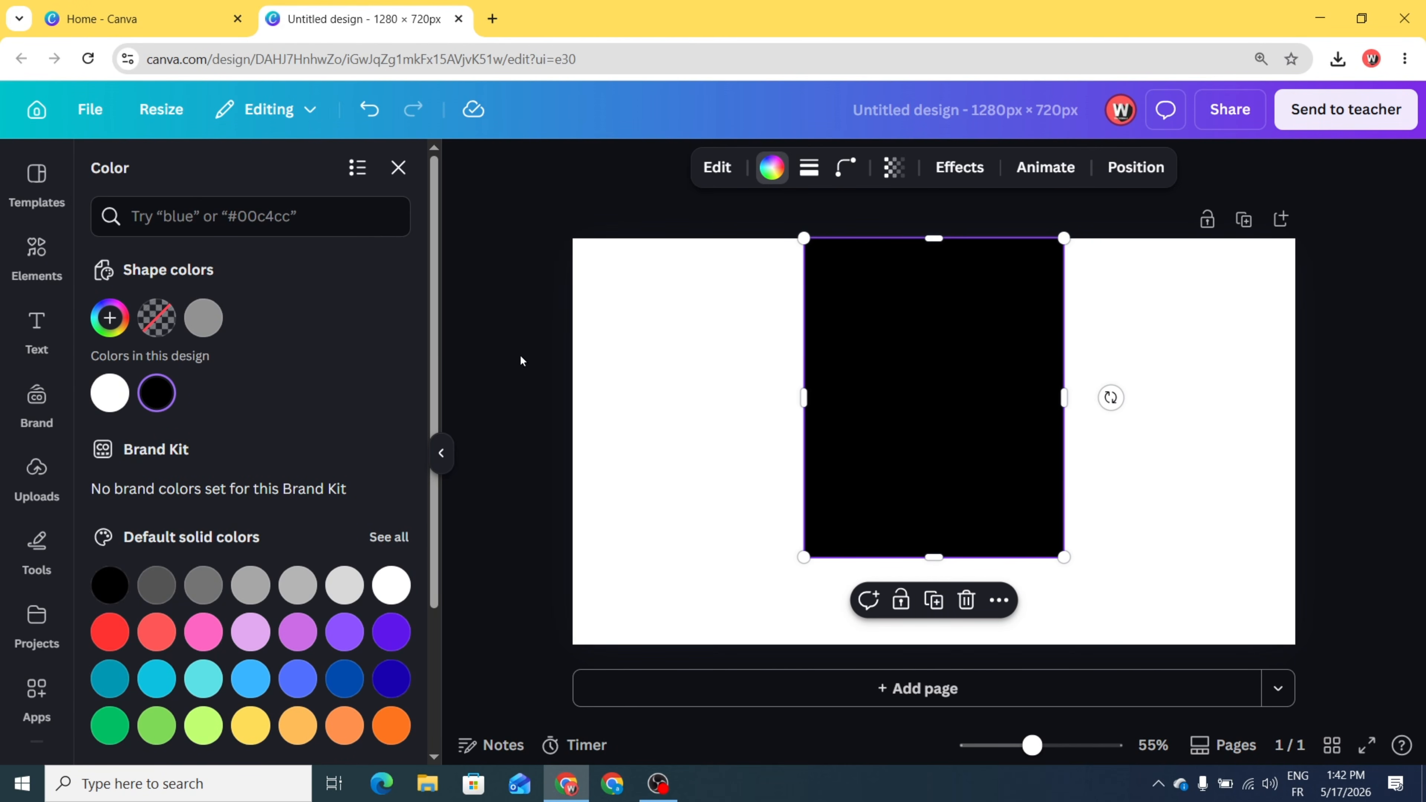
Step: Add a heading text over the lower part of the rectangle and set its colour to black
{"action": "left_click", "coordinate": [37, 323]}
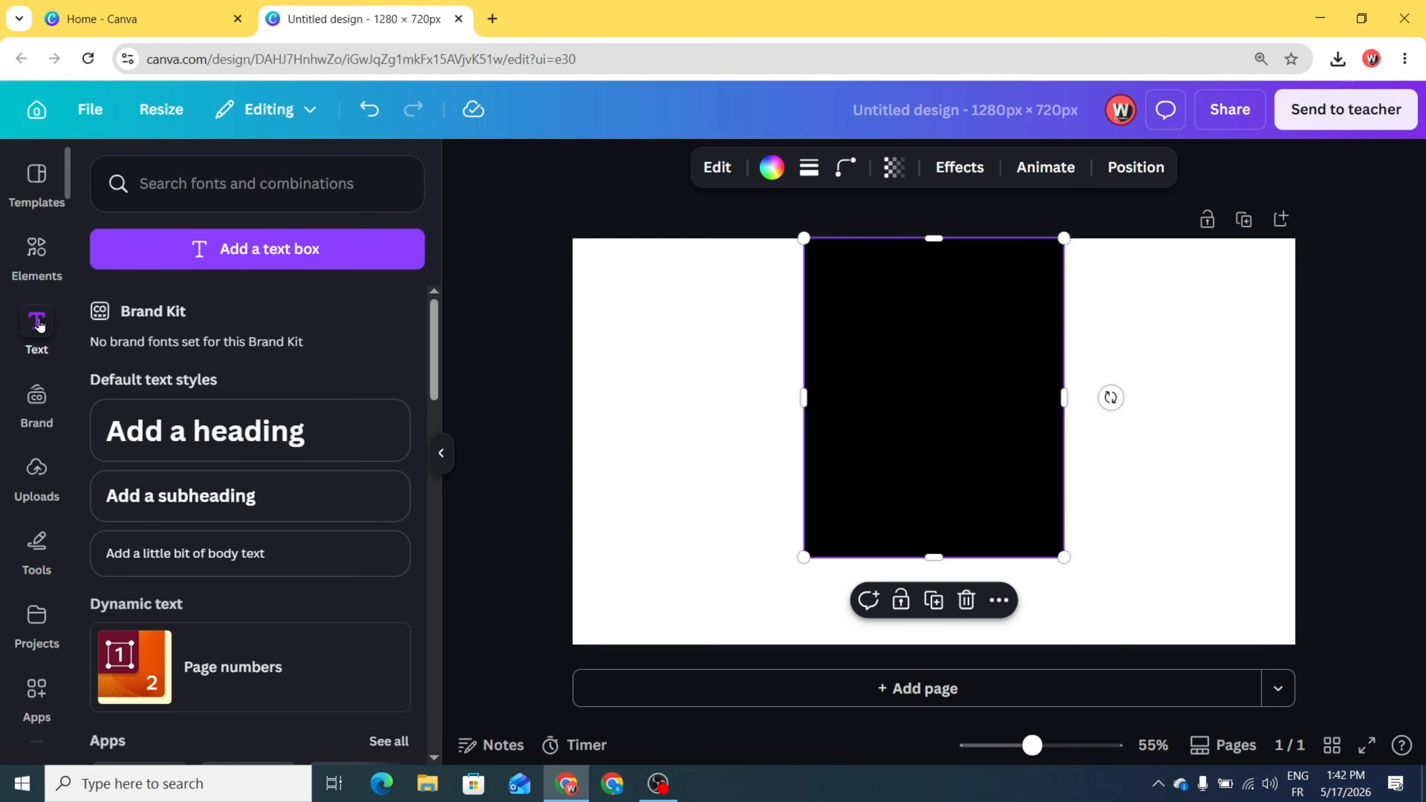
{"action": "left_click", "coordinate": [301, 438]}
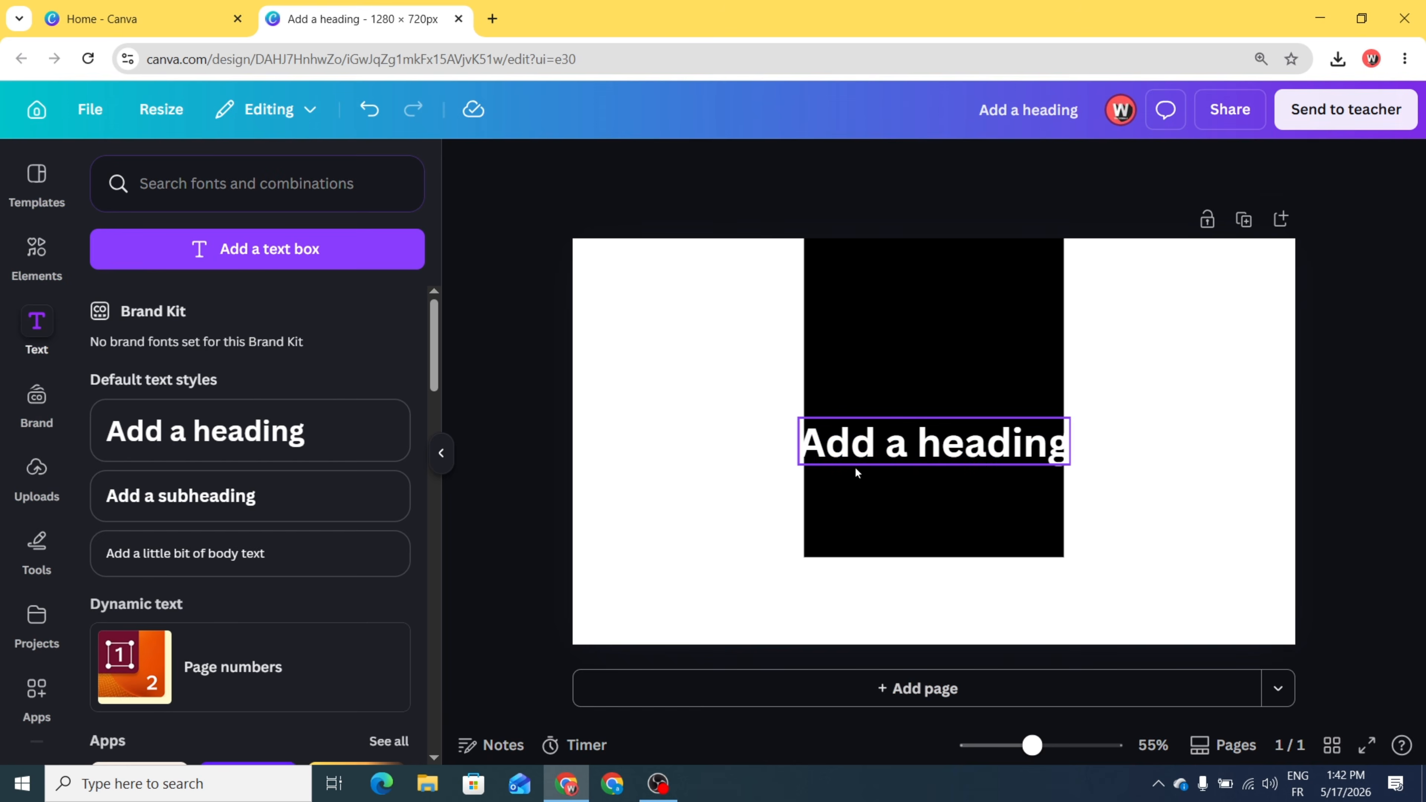
{"action": "left_click_drag", "start_coordinate": [856, 468], "coordinate": [863, 518]}
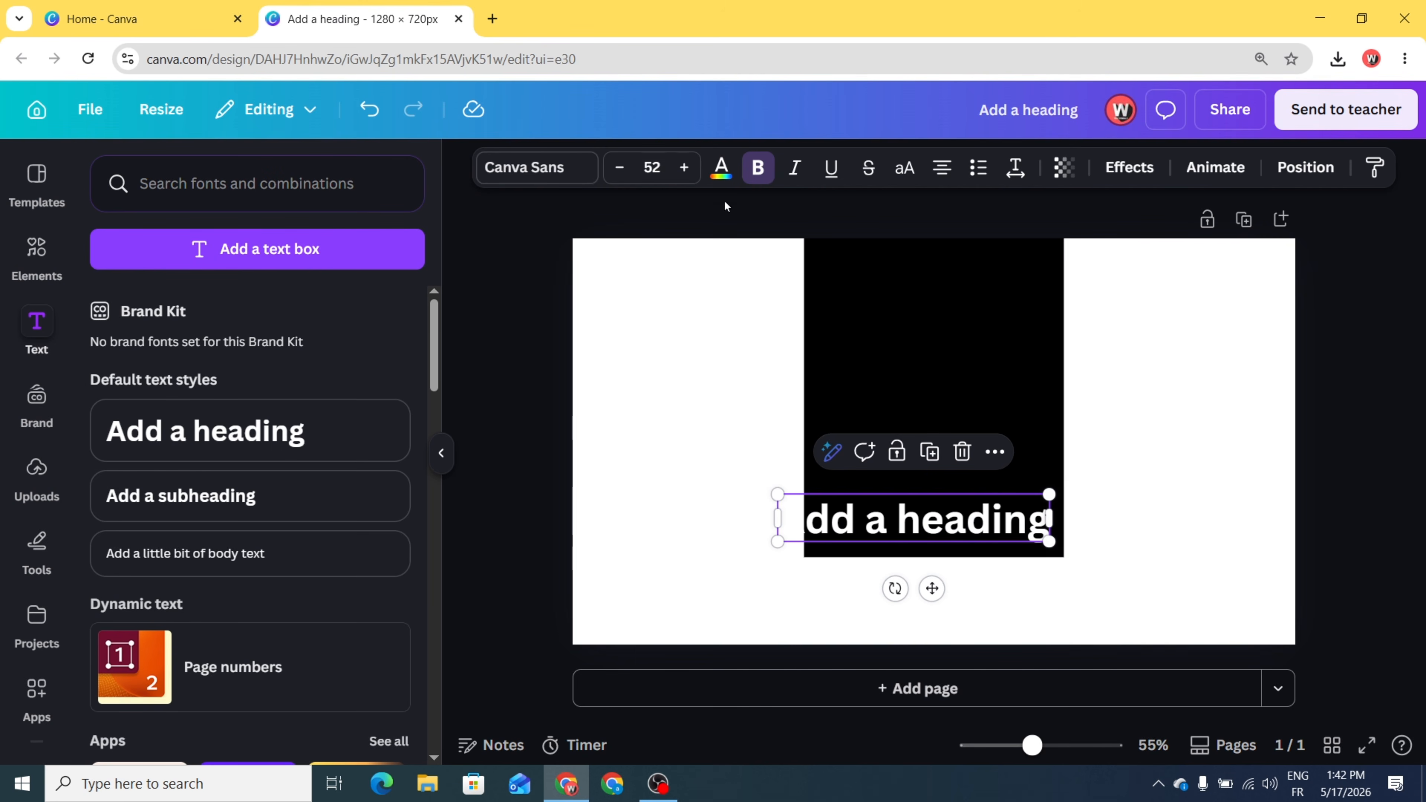
{"action": "left_click", "coordinate": [721, 171]}
{"action": "left_click", "coordinate": [144, 324]}
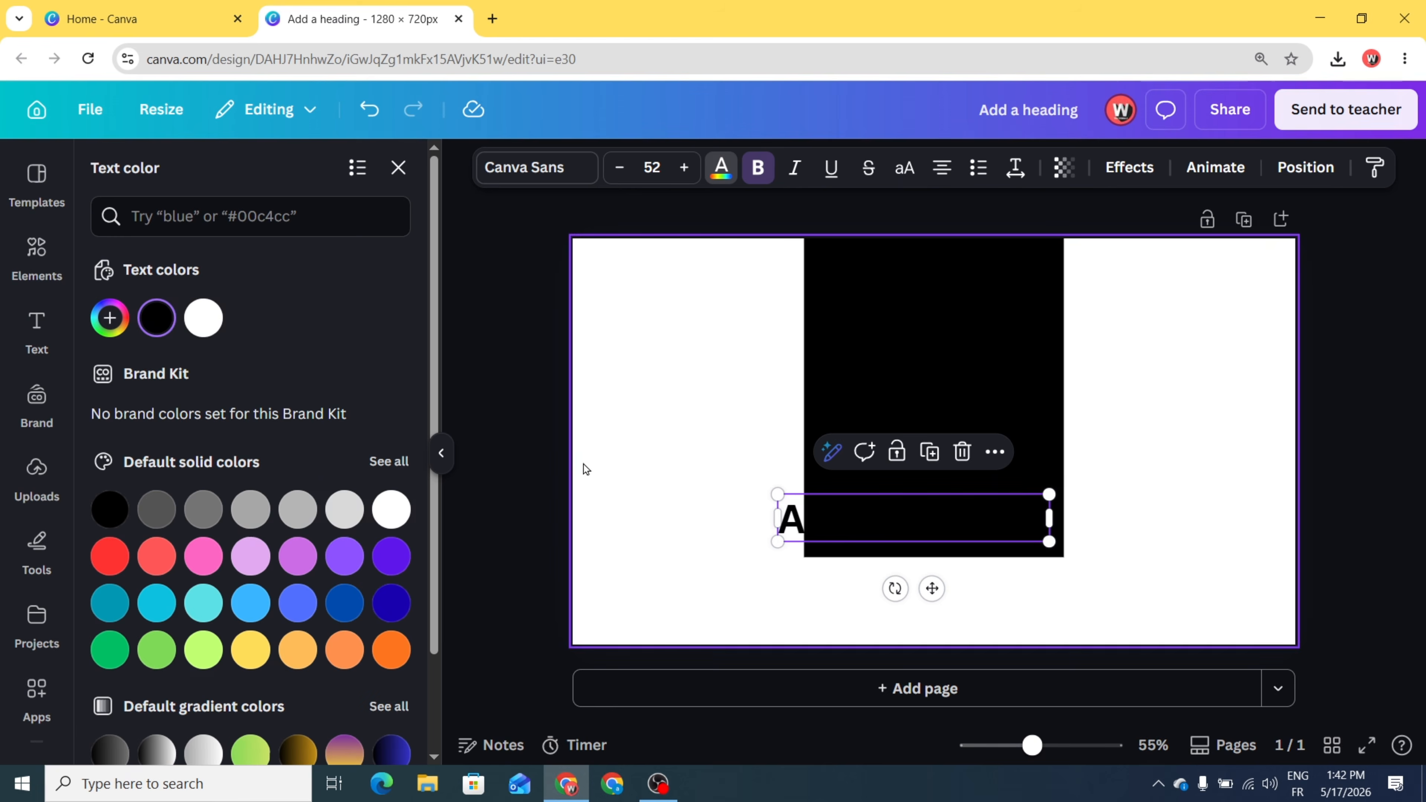
{"action": "left_click", "coordinate": [582, 468]}
Step: Move the heading below the black rectangle and replace its text with "Bali"
{"action": "left_click_drag", "start_coordinate": [854, 531], "coordinate": [831, 610]}
{"action": "double_click", "coordinate": [831, 606]}
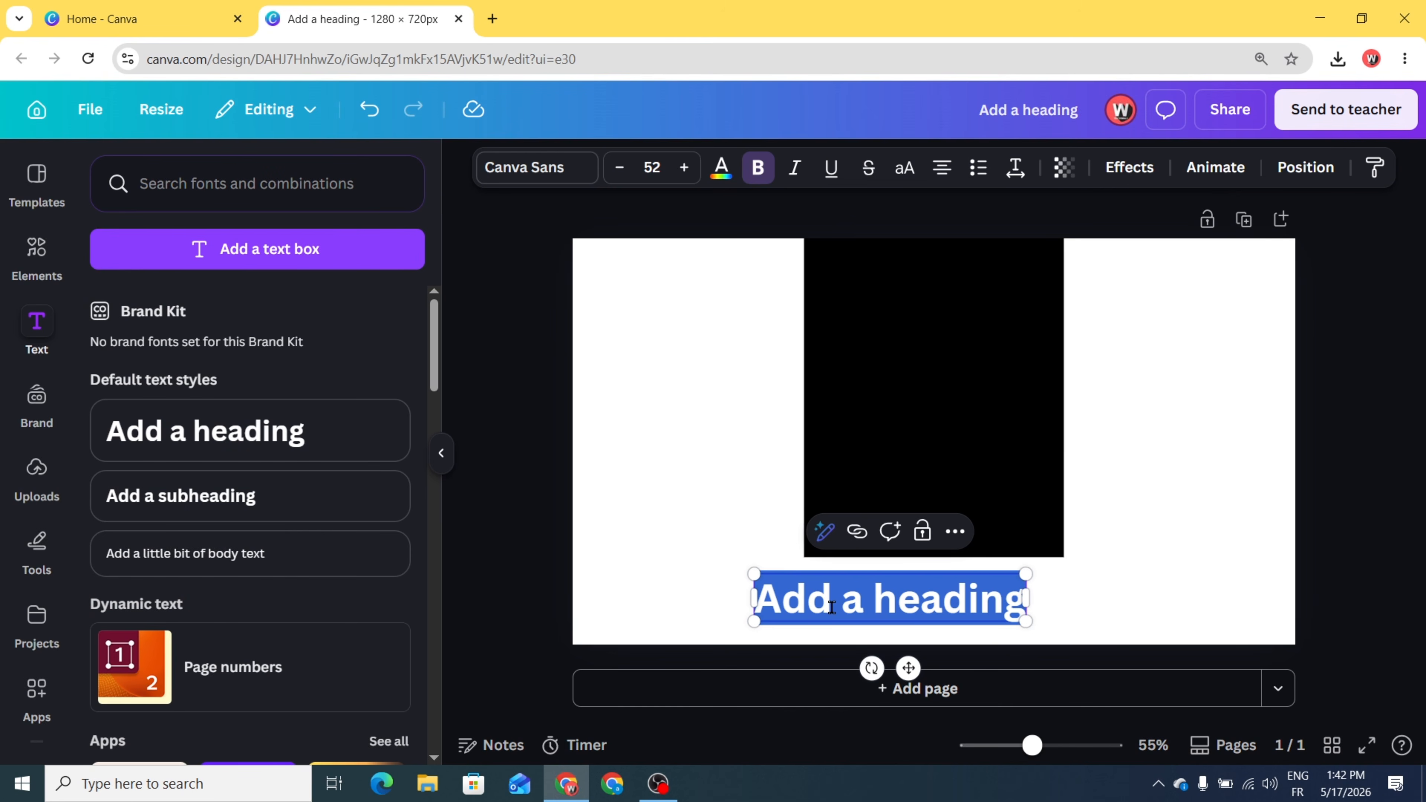
{"action": "type", "text": "Bali"}
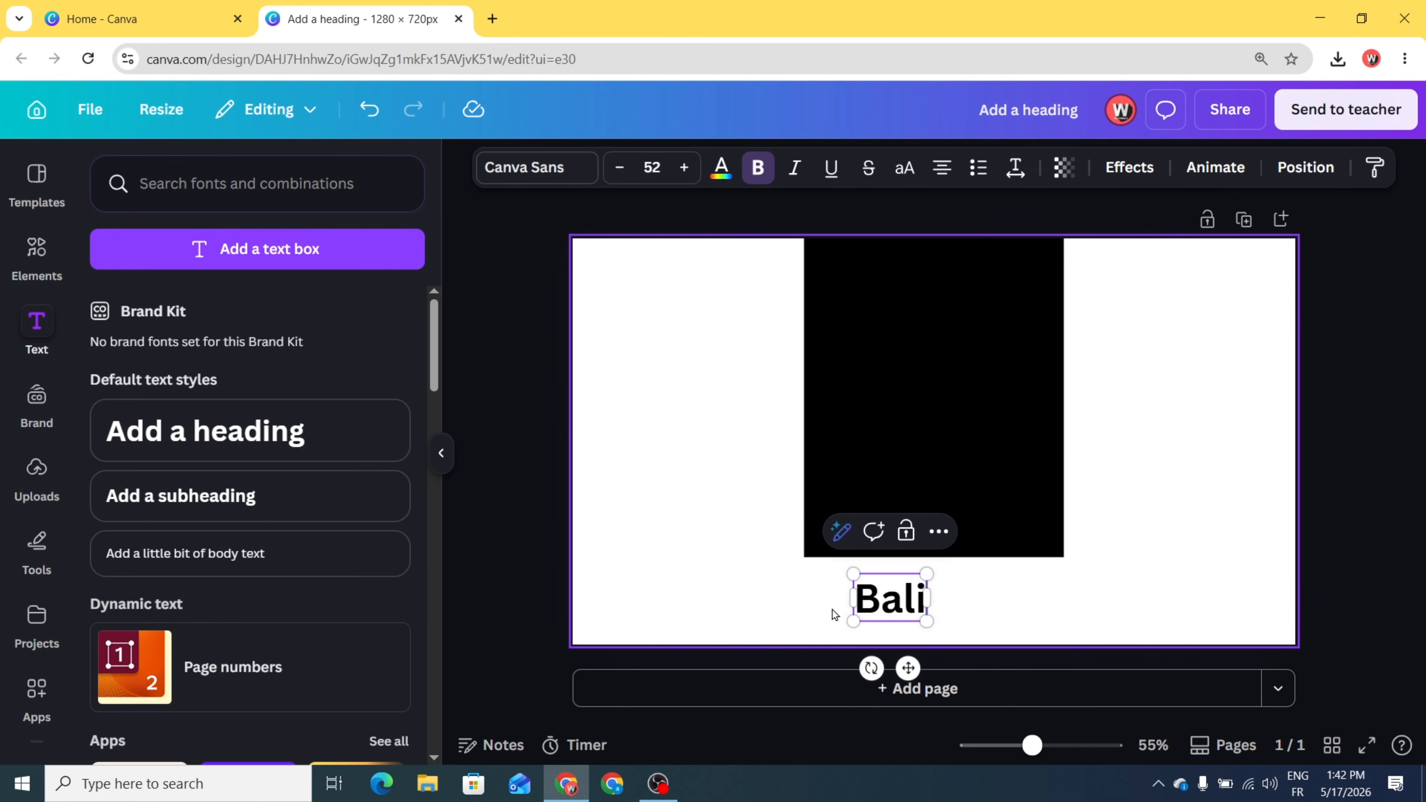
Step: Set the font of the "Bali" text to Pacifico
{"action": "left_click", "coordinate": [527, 173]}
{"action": "left_click", "coordinate": [303, 508]}
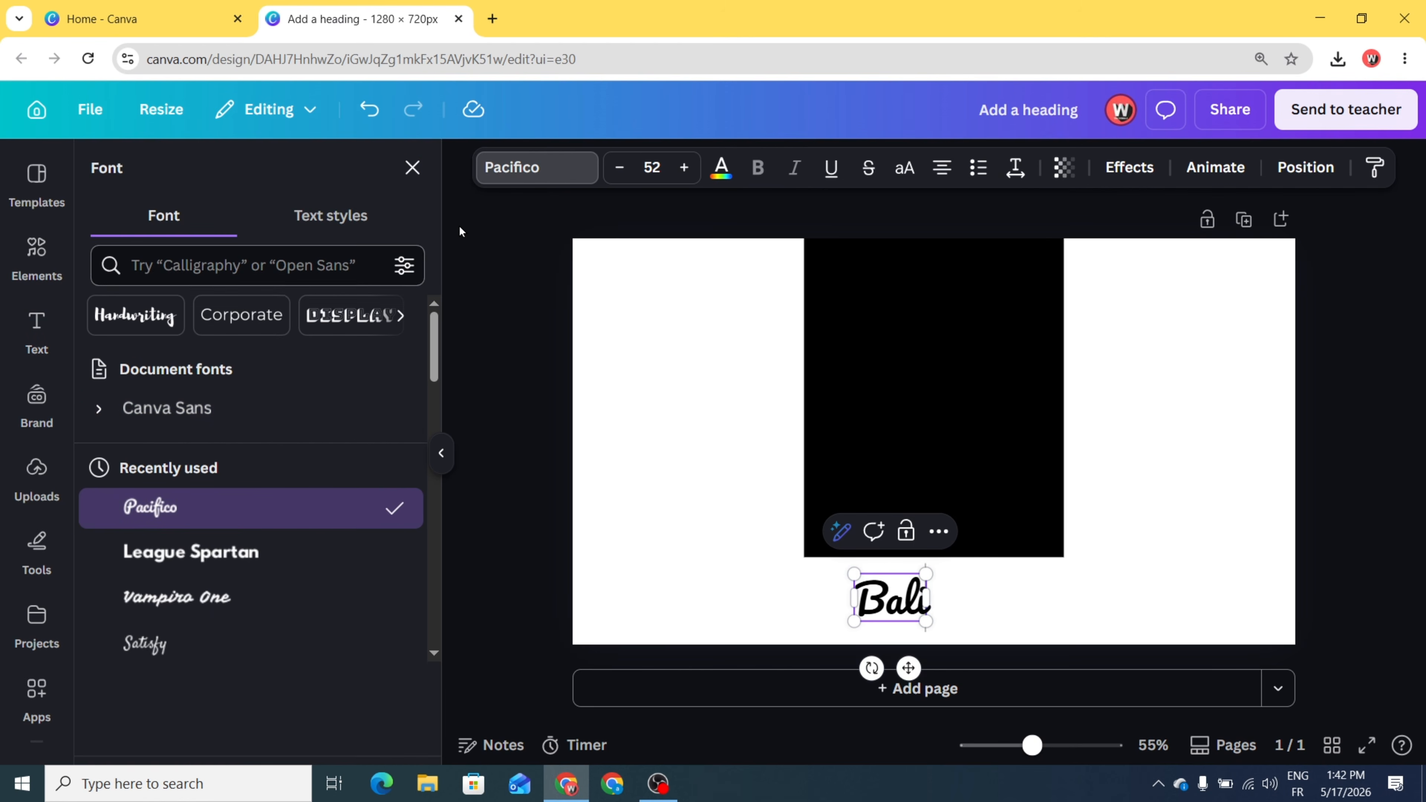
{"action": "left_click", "coordinate": [672, 526]}
Step: Enlarge the "Bali" text to size 350 and position it across the lower part of the black rectangle
{"action": "left_click_drag", "start_coordinate": [878, 585], "coordinate": [750, 432]}
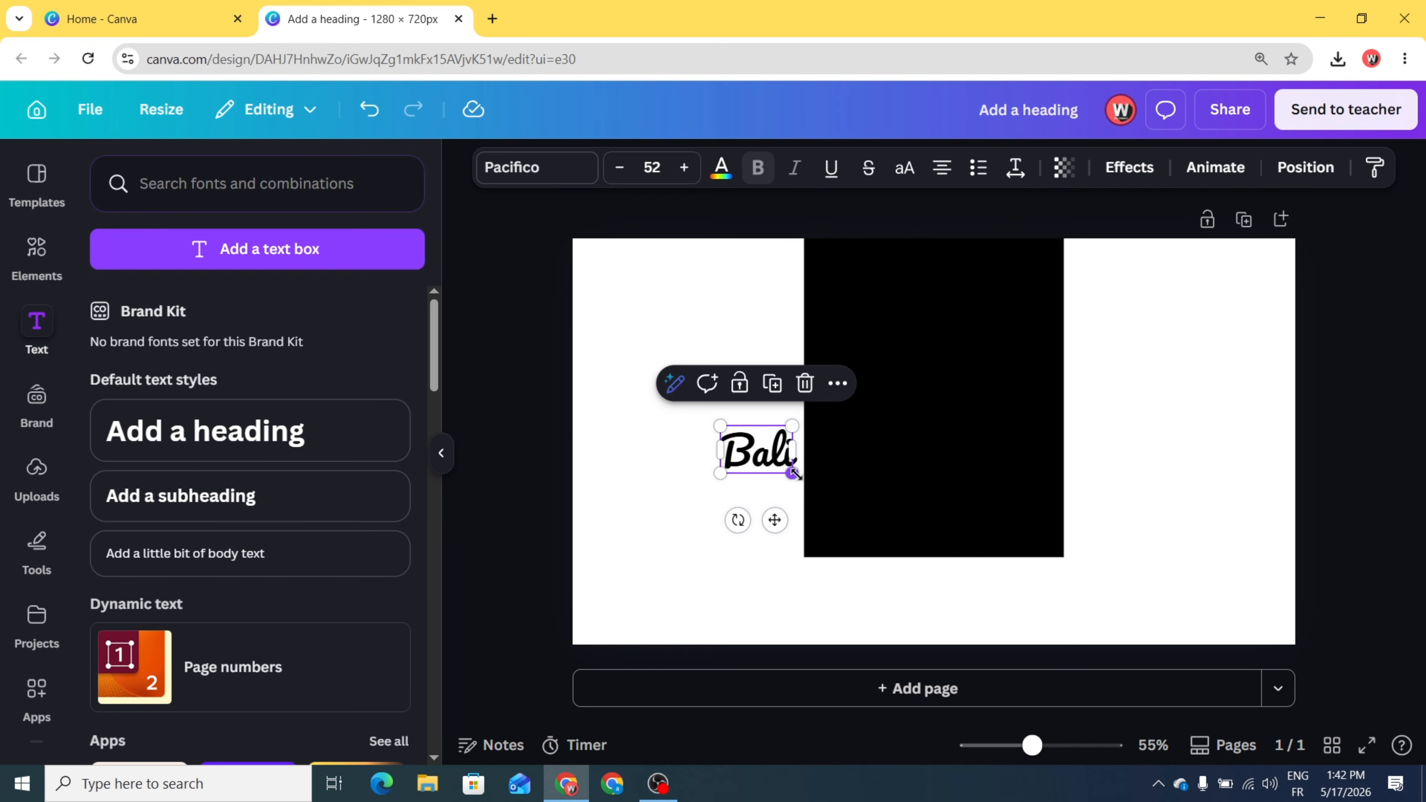
{"action": "left_click_drag", "start_coordinate": [803, 482], "coordinate": [1143, 591]}
{"action": "left_click_drag", "start_coordinate": [932, 519], "coordinate": [832, 412]}
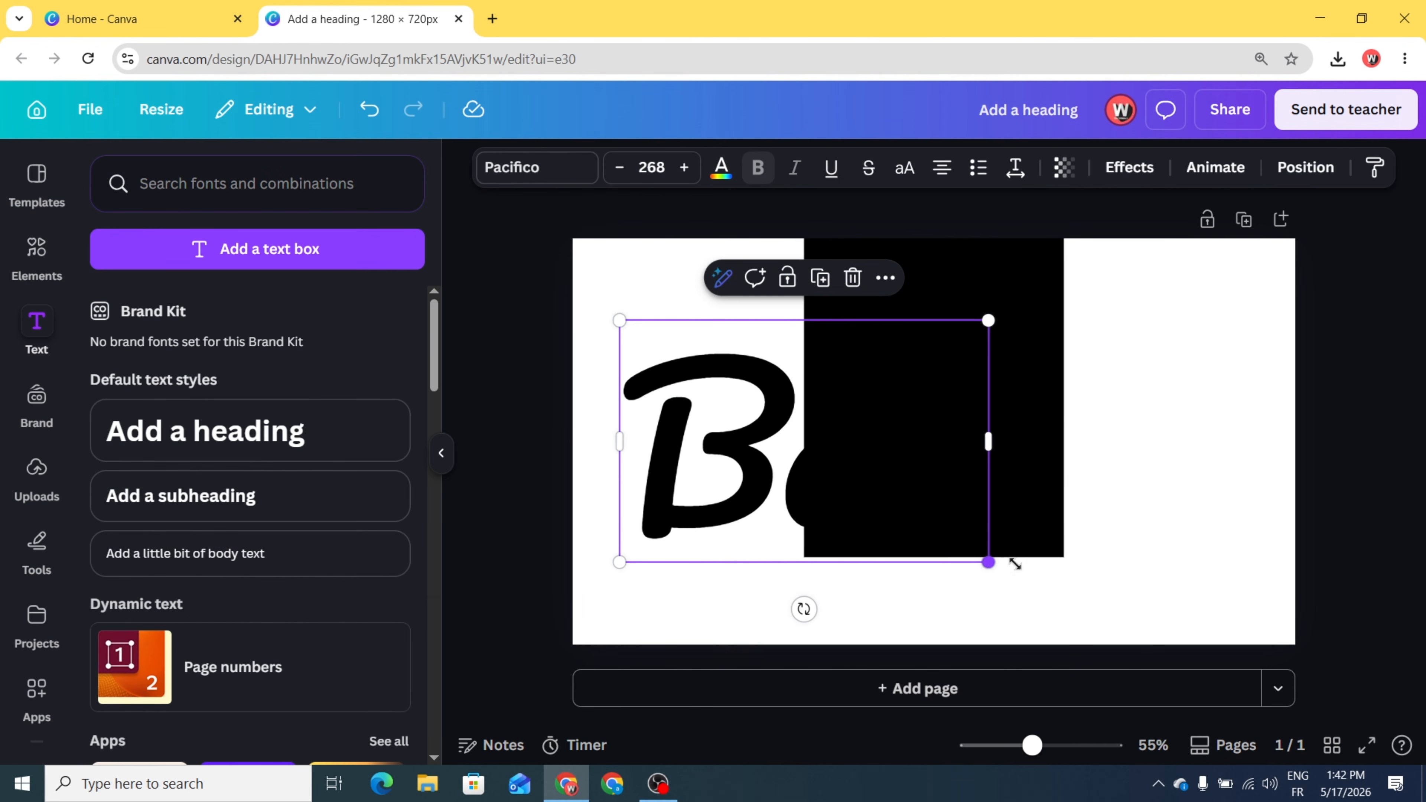
{"action": "left_click_drag", "start_coordinate": [991, 560], "coordinate": [1121, 604]}
{"action": "left_click_drag", "start_coordinate": [902, 561], "coordinate": [956, 587]}
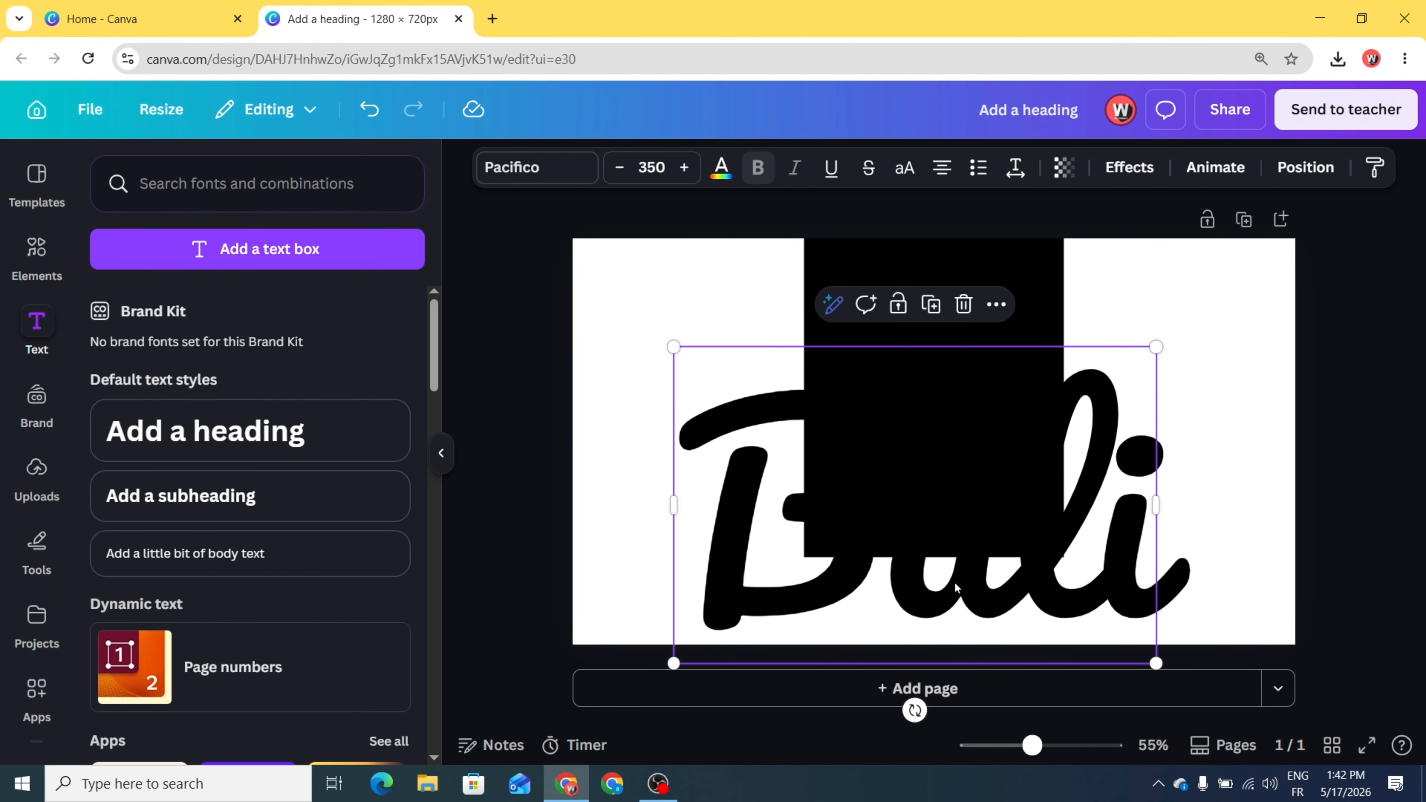
Step: Apply a white Outline effect with thickness 88 to the "Bali" text and shift the text slightly toward the page's upper left
{"action": "left_click", "coordinate": [1129, 167]}
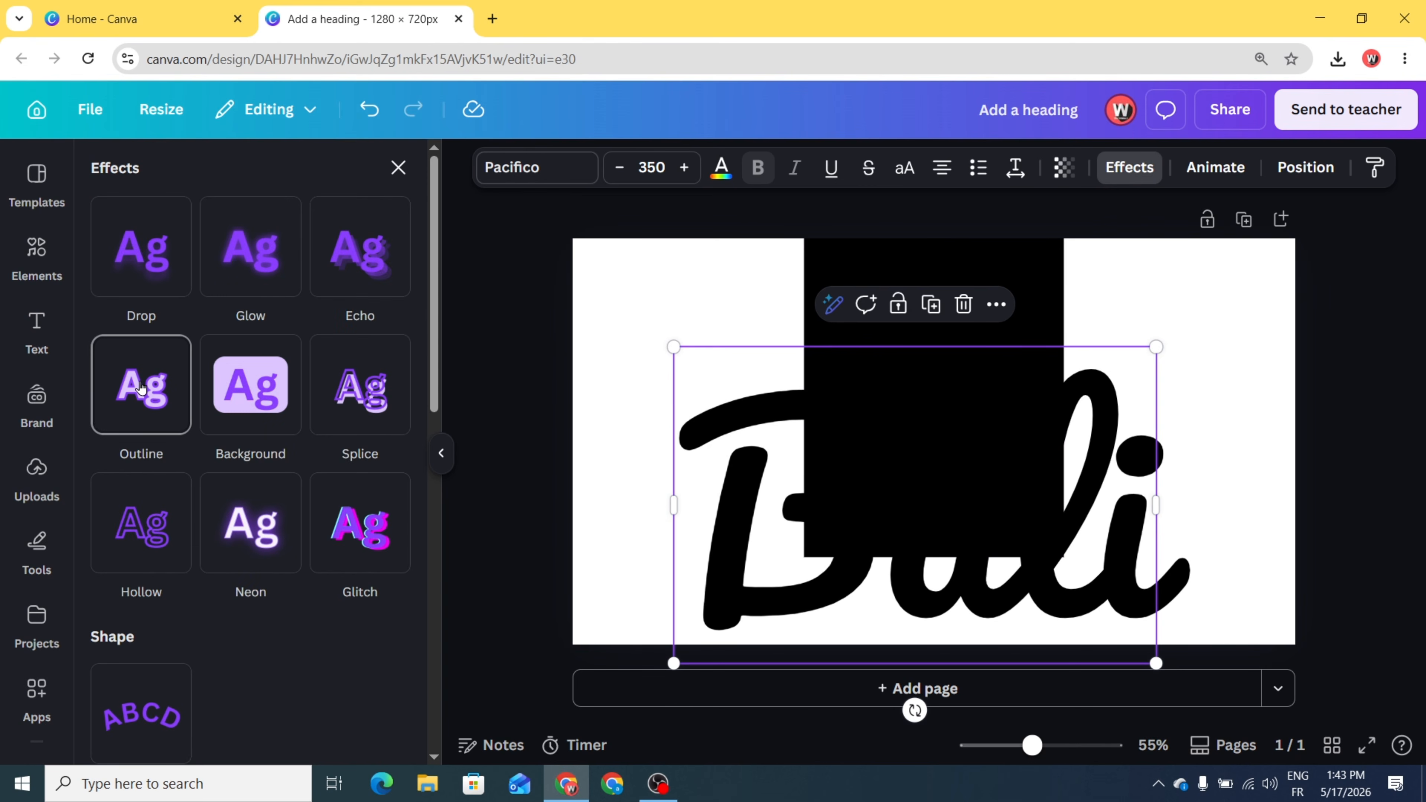
{"action": "left_click", "coordinate": [141, 406]}
{"action": "left_click", "coordinate": [394, 568]}
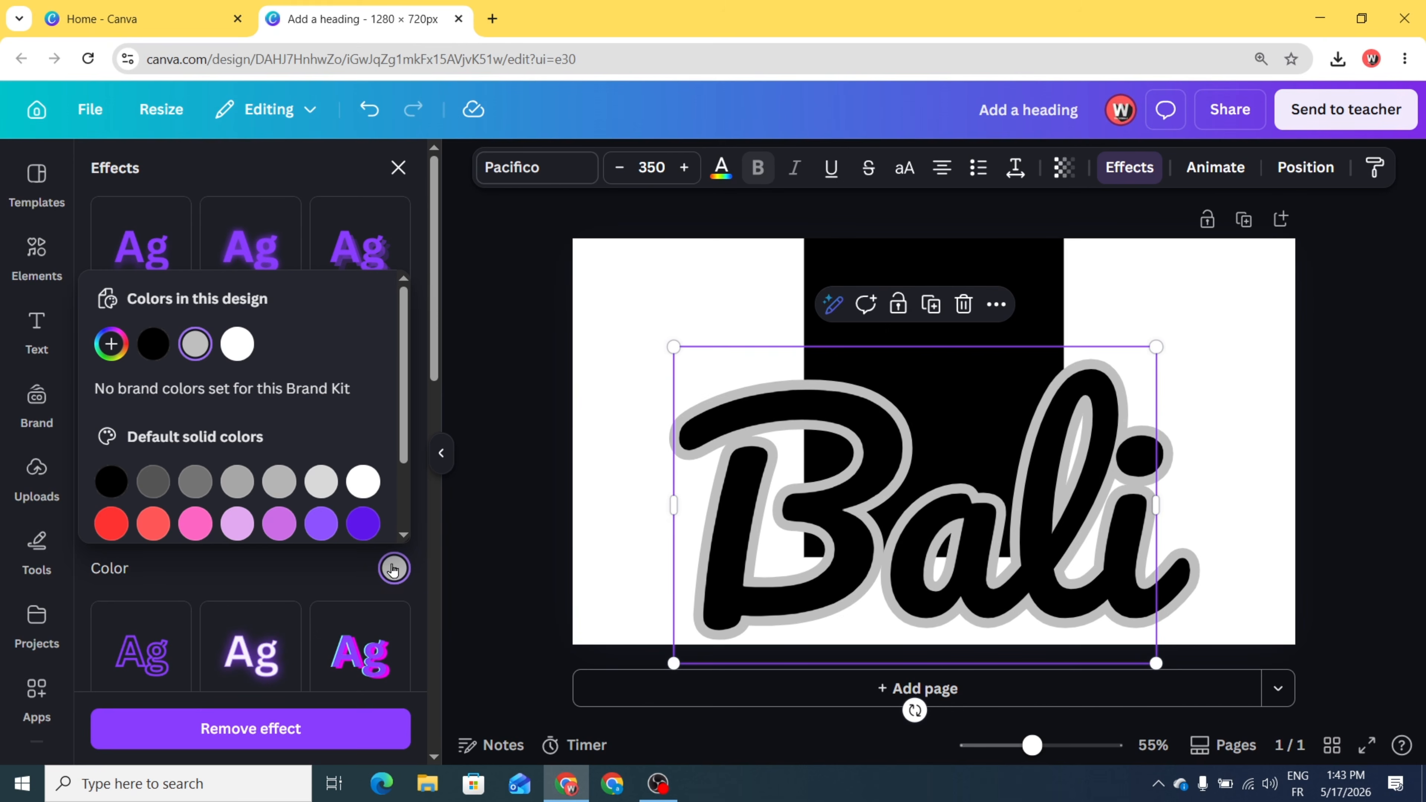
{"action": "left_click", "coordinate": [235, 344]}
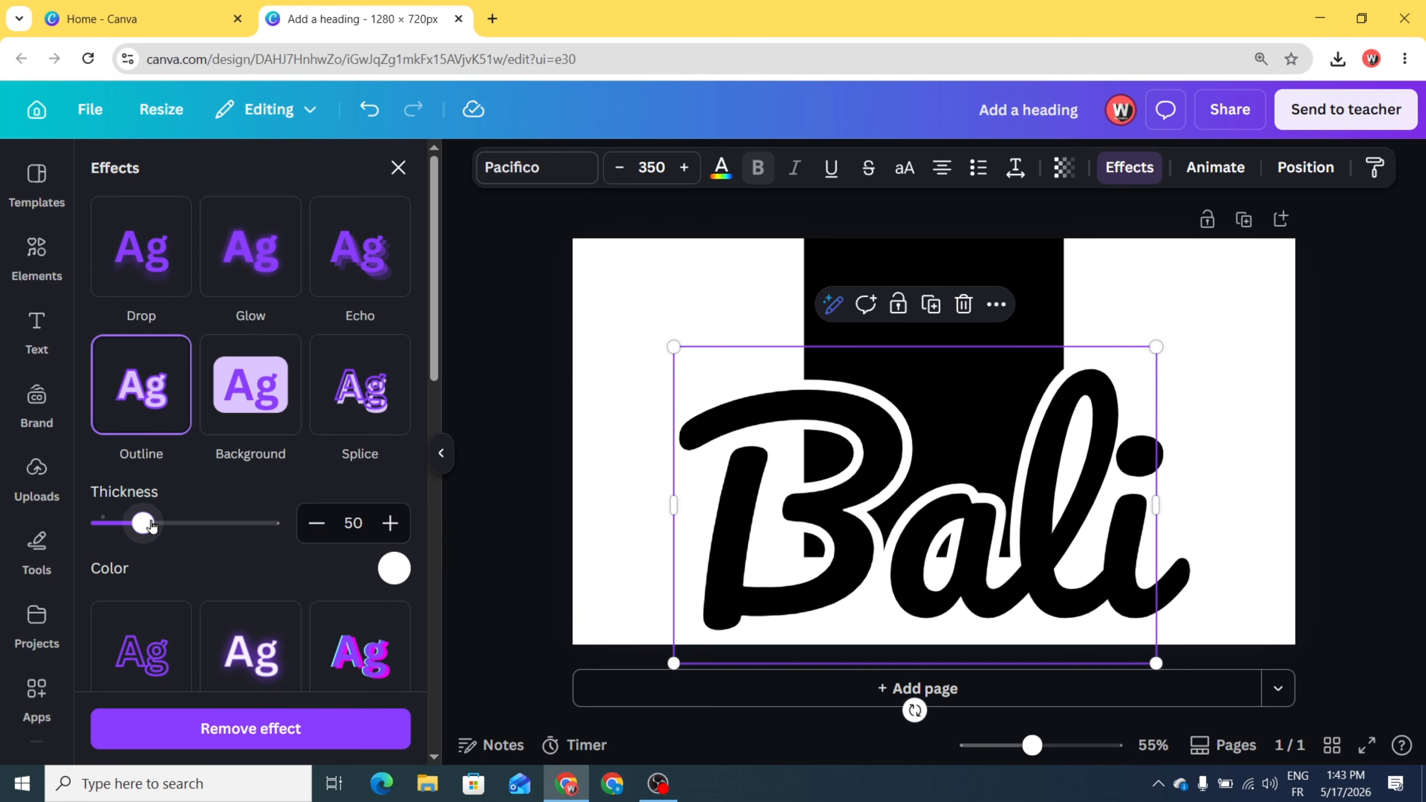
{"action": "left_click_drag", "start_coordinate": [144, 519], "coordinate": [174, 525]}
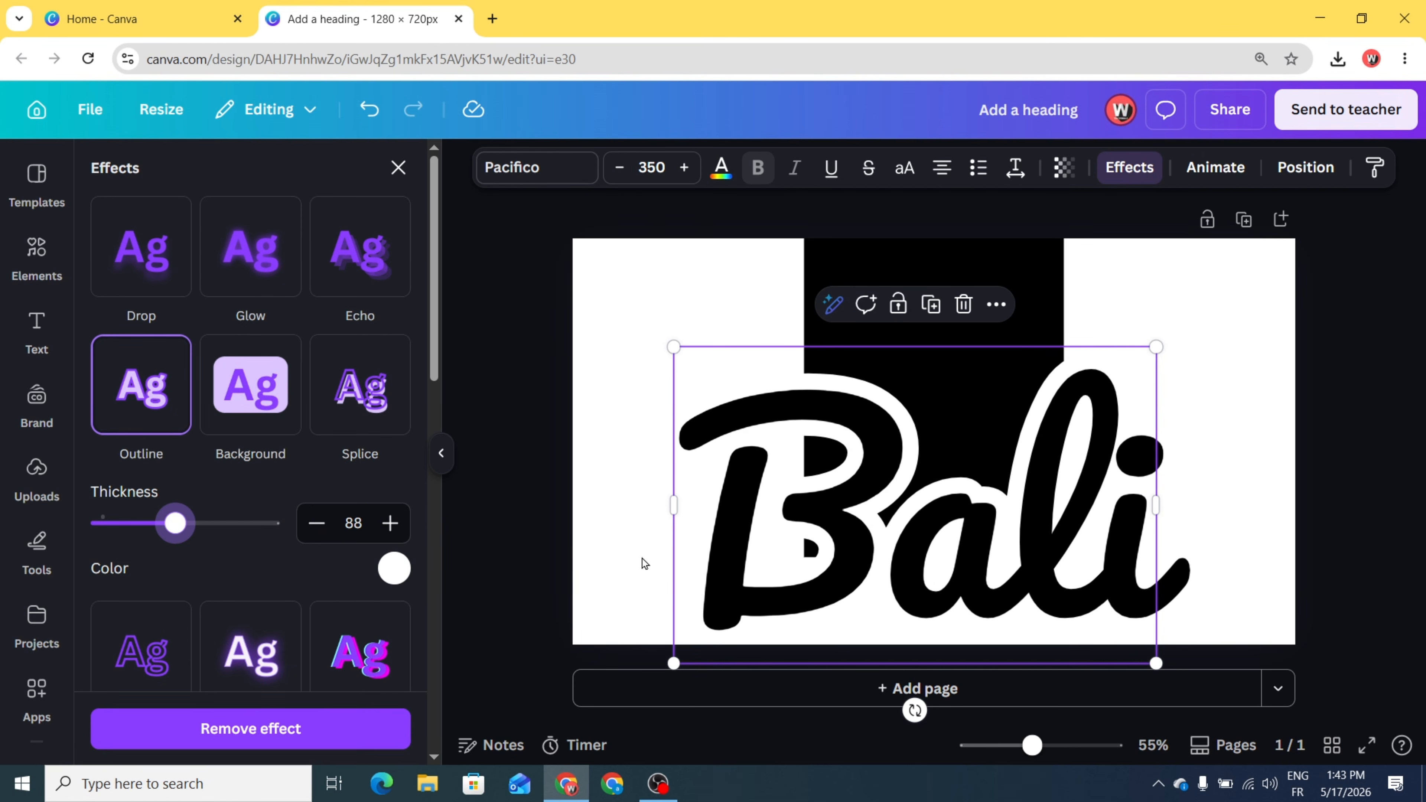
{"action": "left_click_drag", "start_coordinate": [872, 561], "coordinate": [861, 556]}
{"action": "left_click", "coordinate": [541, 492]}
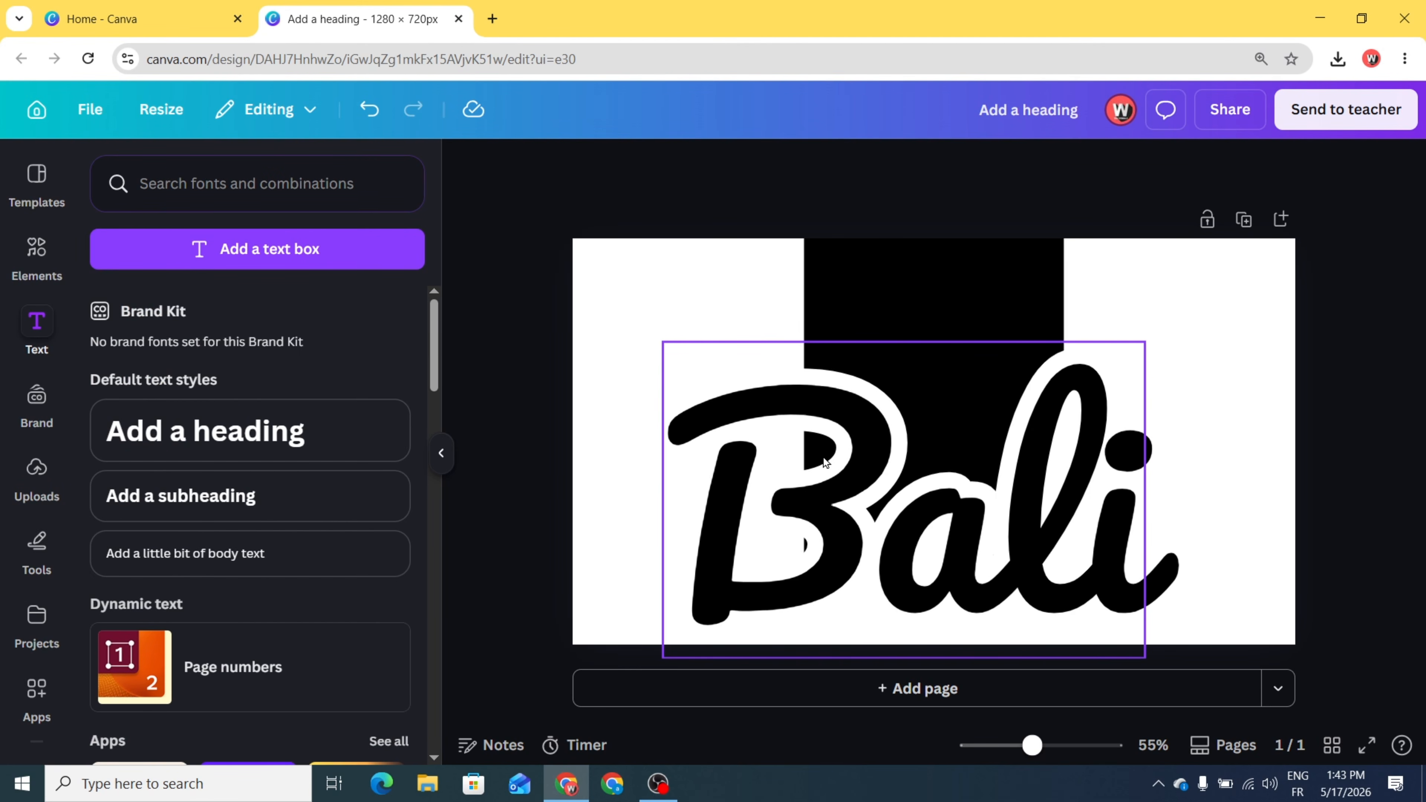
Step: Cover the black remnants inside the letter B using a white marker with weight 48
{"action": "left_click", "coordinate": [37, 543]}
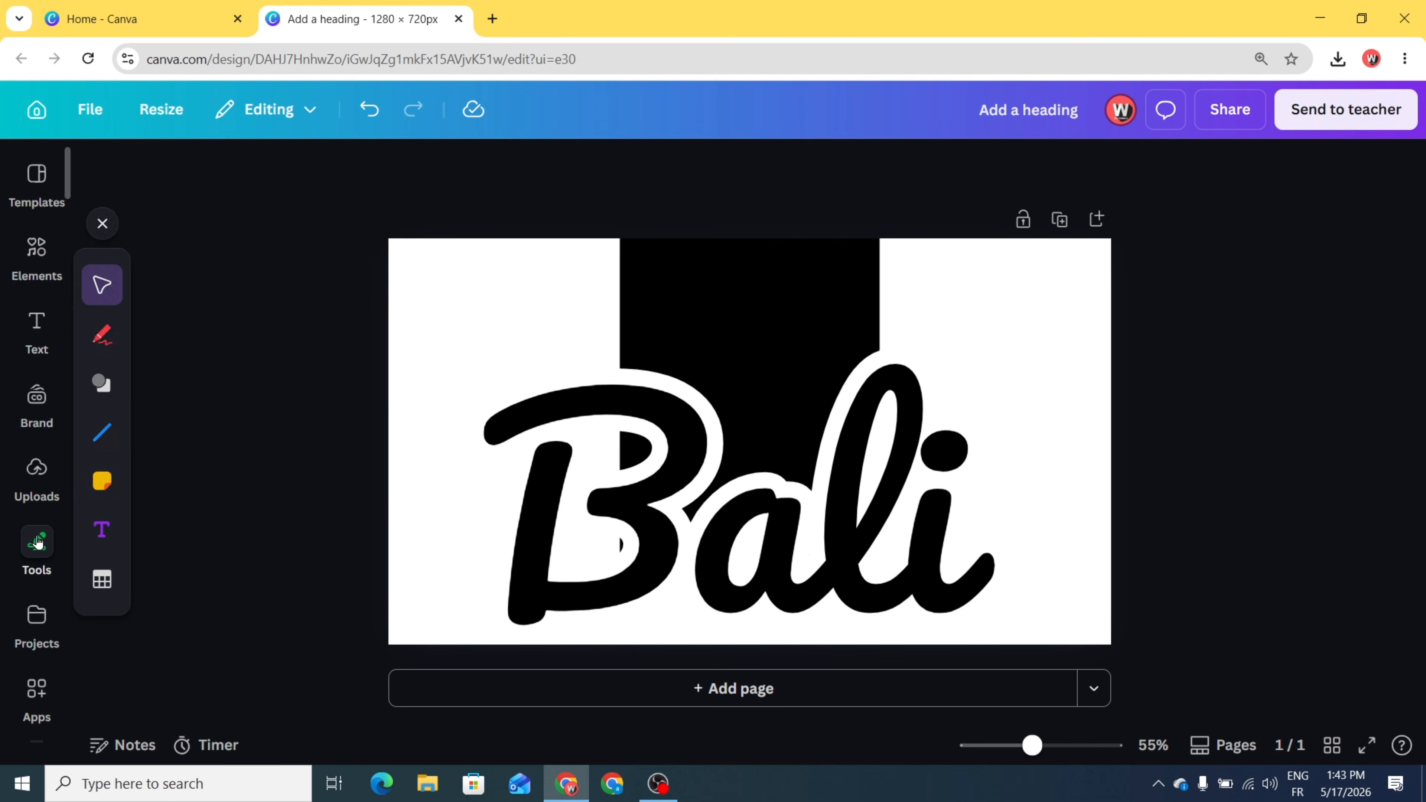
{"action": "left_click", "coordinate": [103, 336]}
{"action": "left_click", "coordinate": [159, 502]}
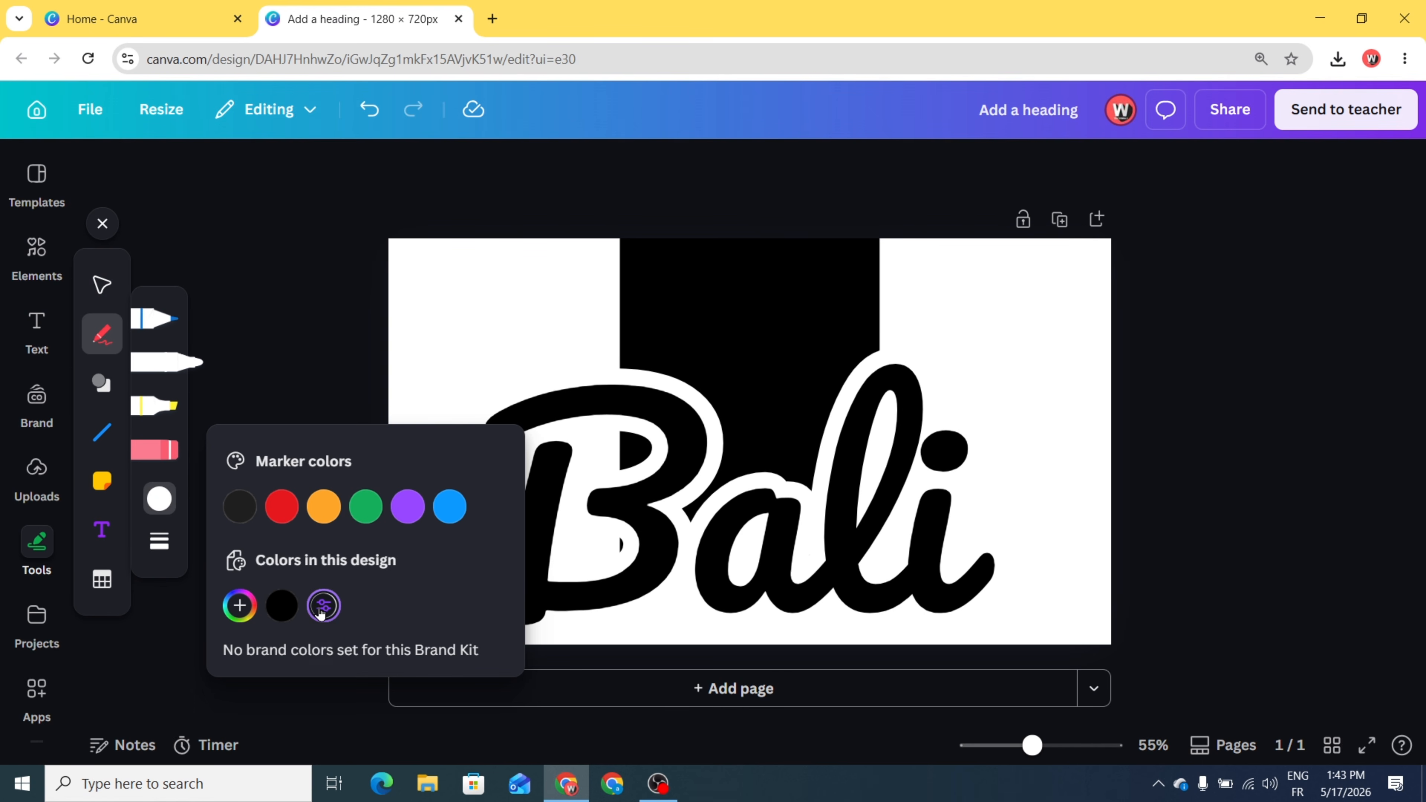
{"action": "left_click", "coordinate": [161, 545]}
{"action": "left_click_drag", "start_coordinate": [280, 565], "coordinate": [318, 570]}
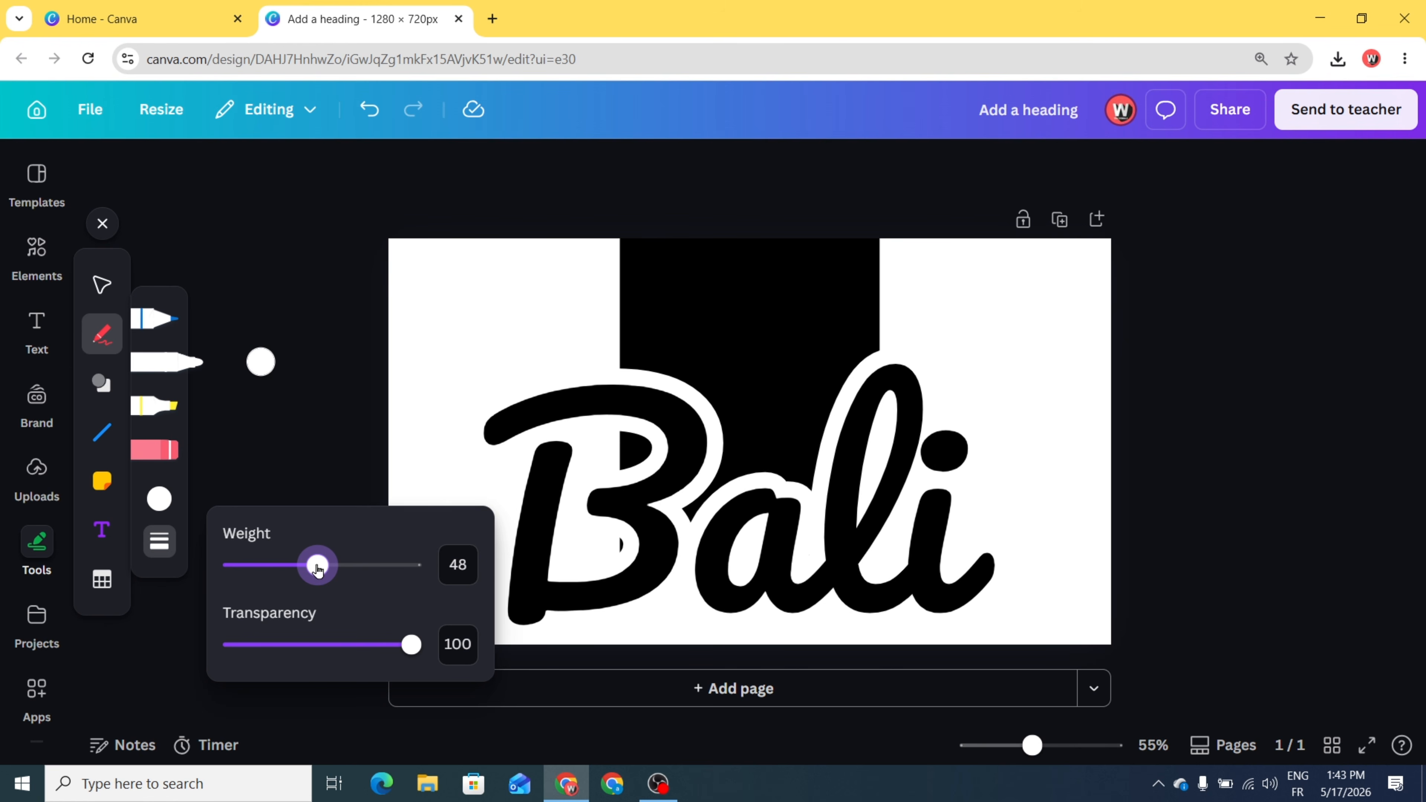
{"action": "left_click", "coordinate": [632, 441]}
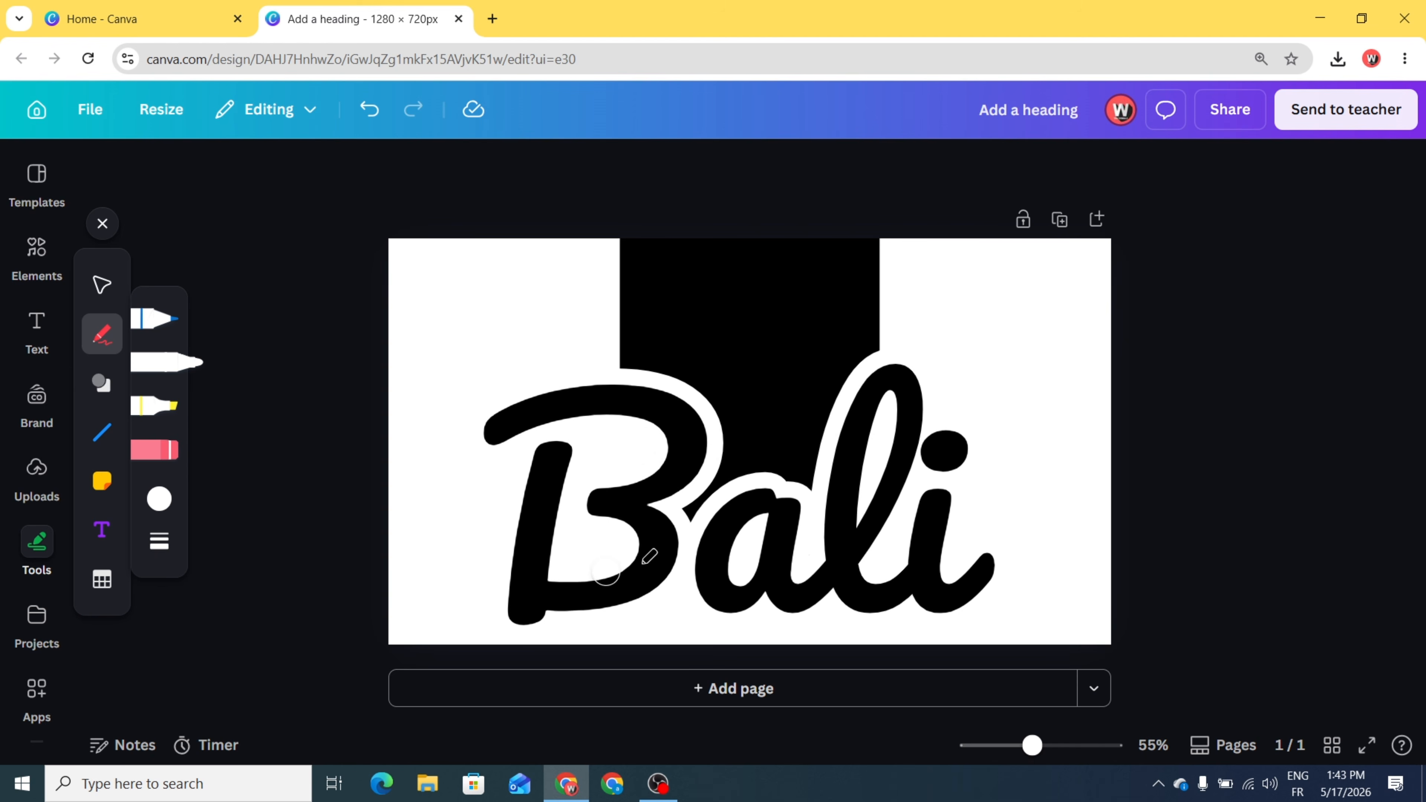
{"action": "left_click", "coordinate": [102, 223]}
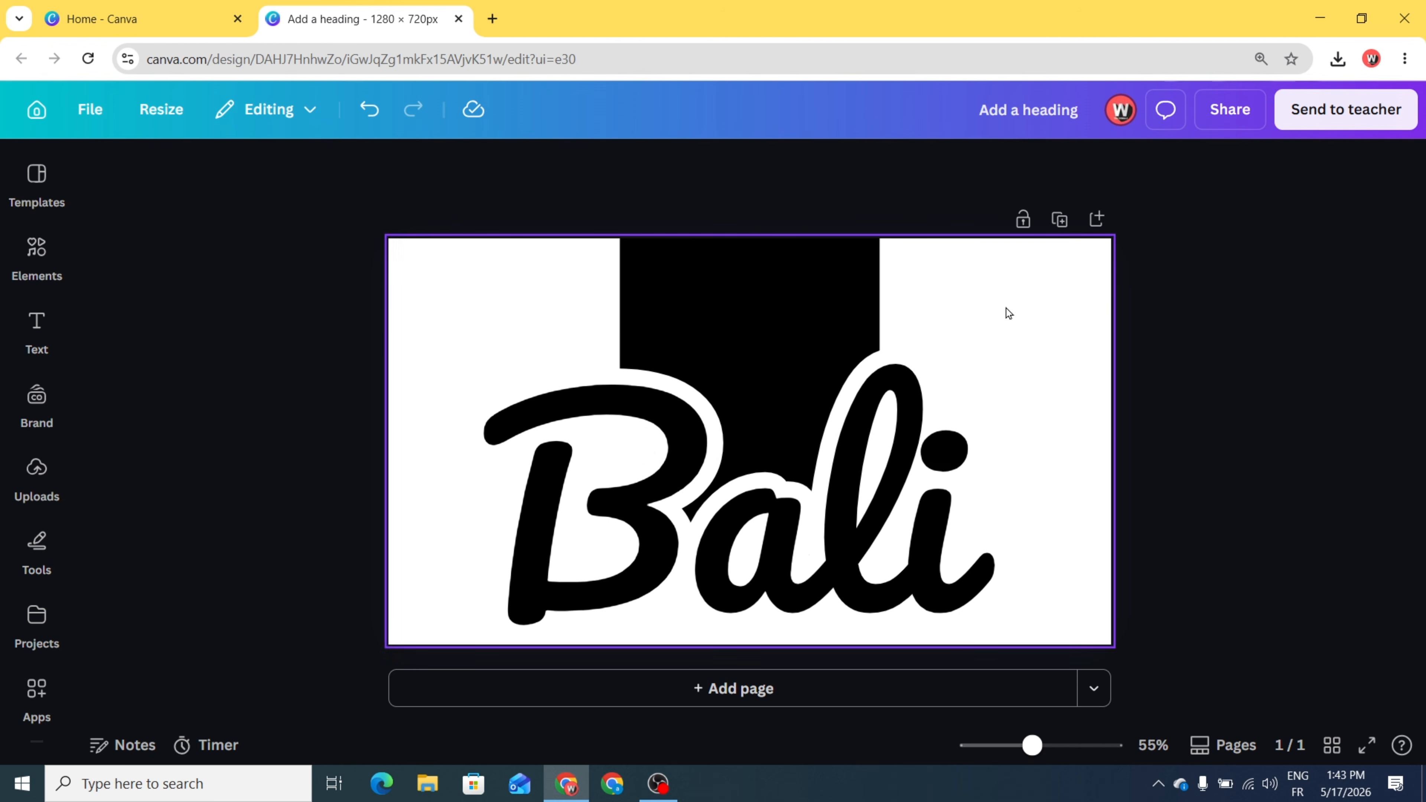
Step: Download the design as a PNG at 1,280 × 720 px
{"action": "left_click", "coordinate": [1230, 109]}
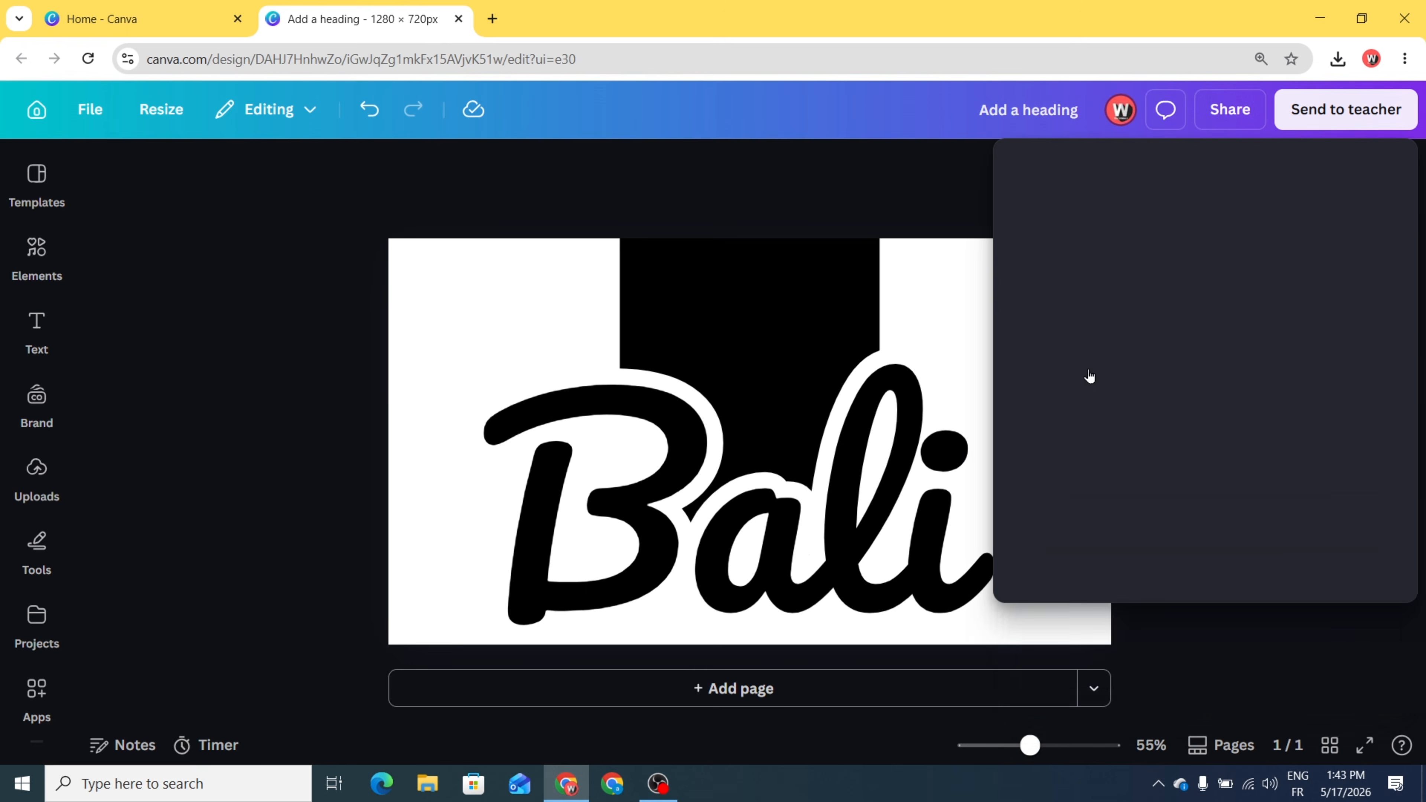
{"action": "left_click", "coordinate": [1056, 584]}
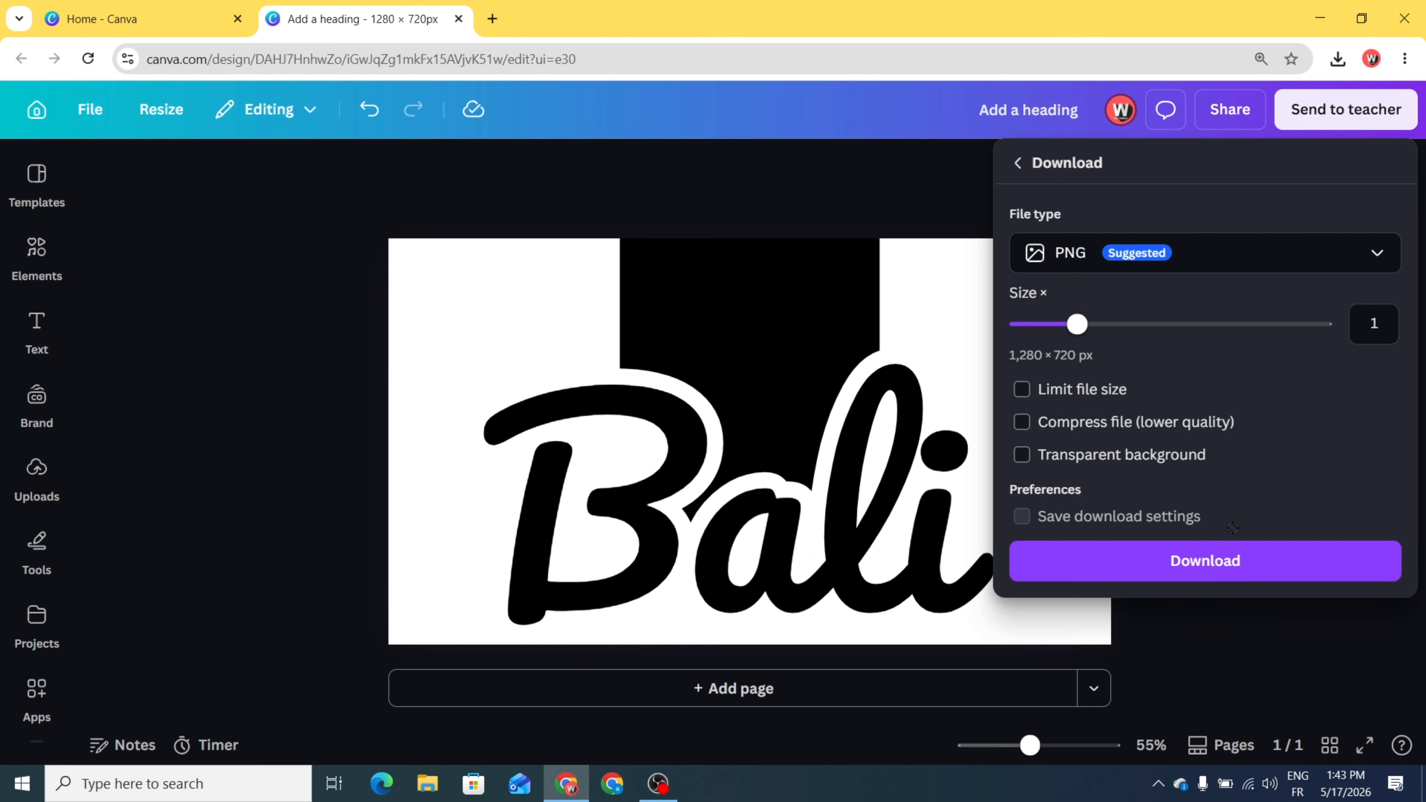
{"action": "left_click", "coordinate": [1229, 564]}
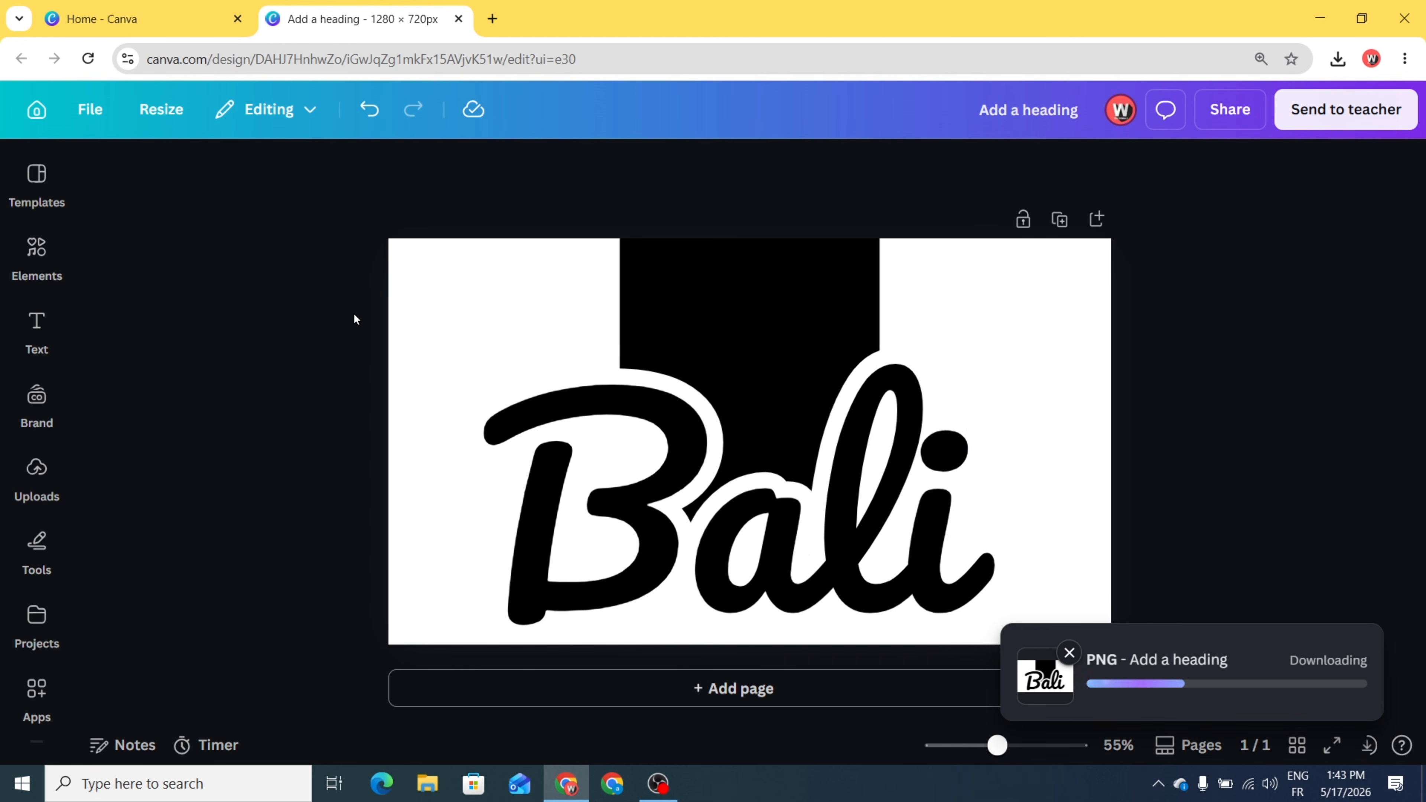
Step: Delete all elements from the page and bring the newly downloaded "Add a heading" PNG onto it
{"action": "left_click_drag", "start_coordinate": [293, 219], "coordinate": [1095, 663]}
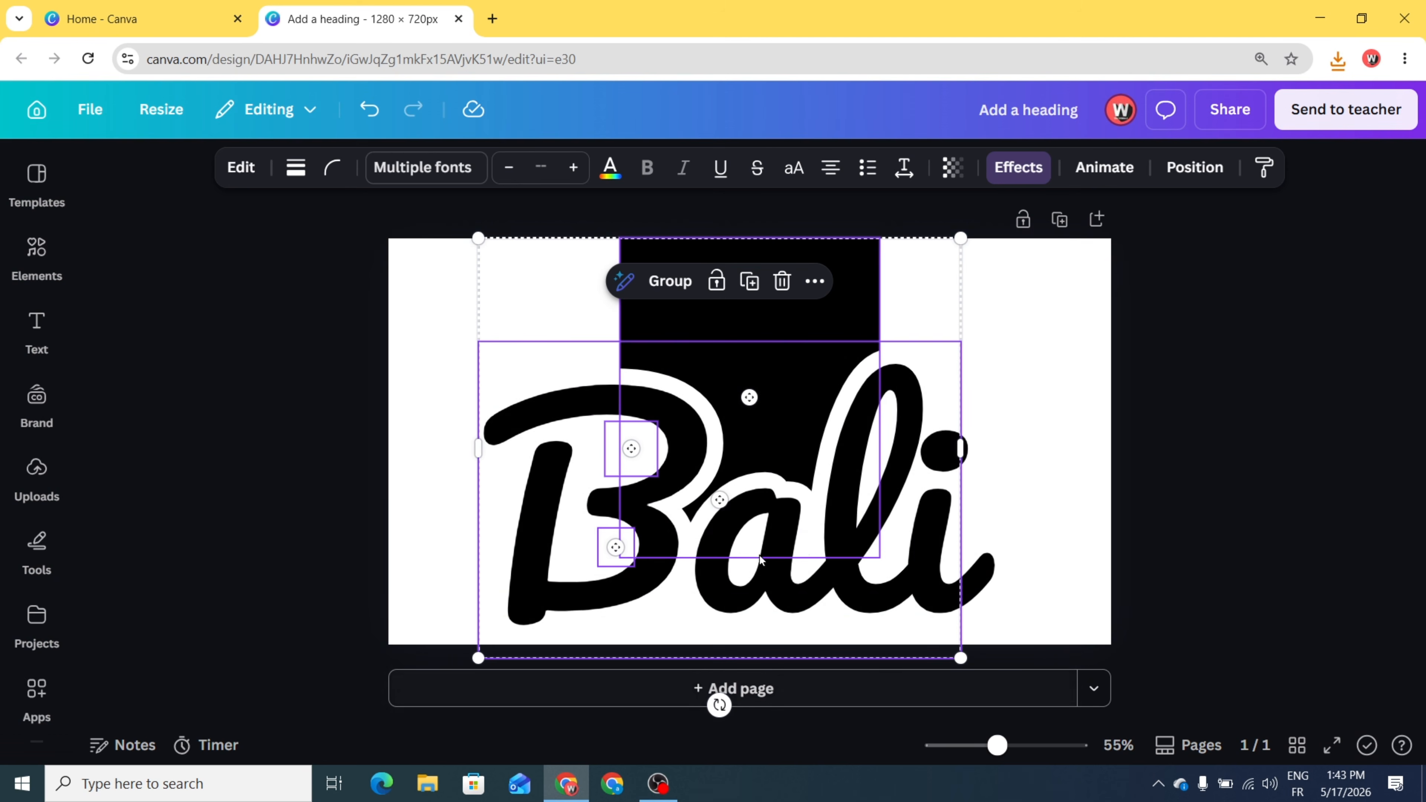
{"action": "left_click", "coordinate": [779, 281]}
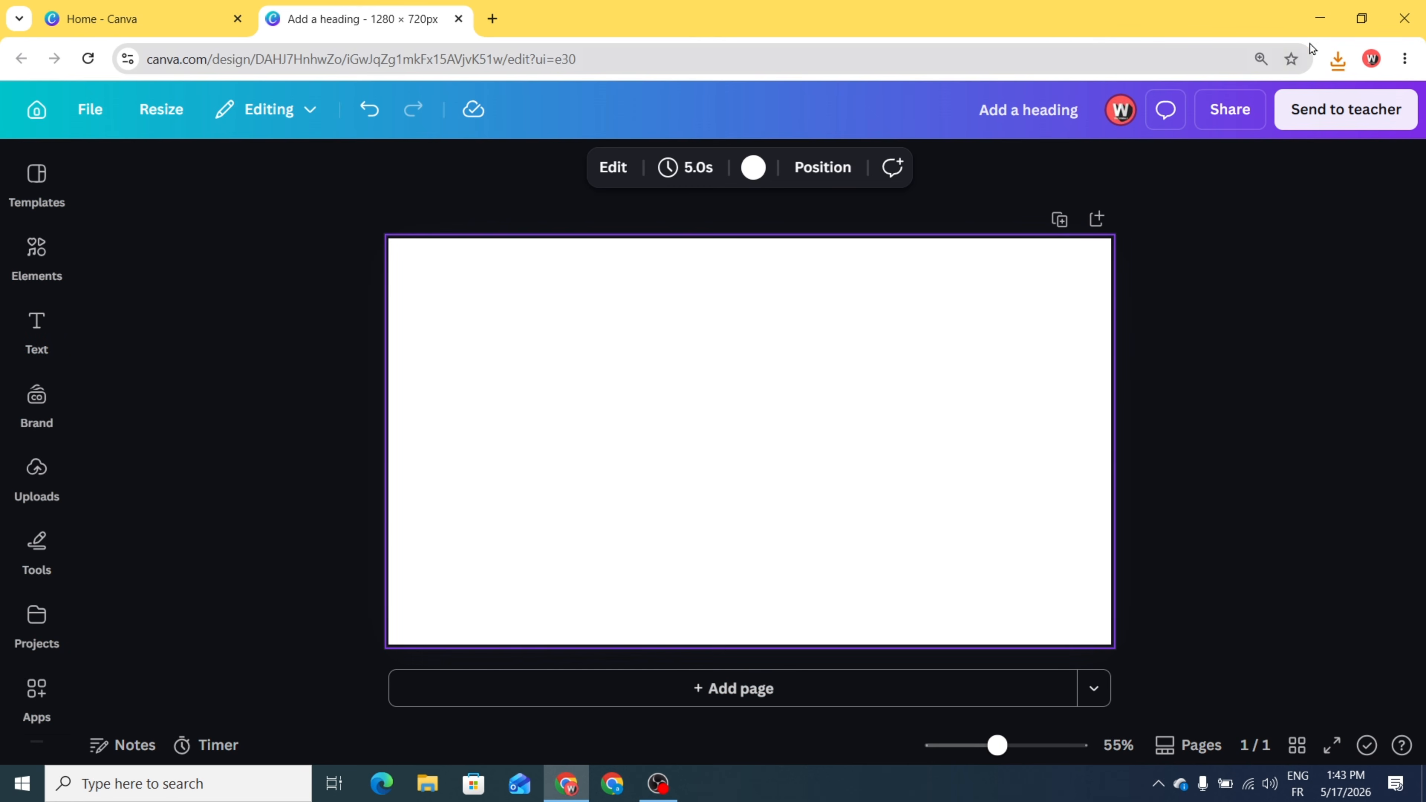
{"action": "left_click", "coordinate": [1339, 58]}
{"action": "left_click_drag", "start_coordinate": [1145, 147], "coordinate": [709, 433]}
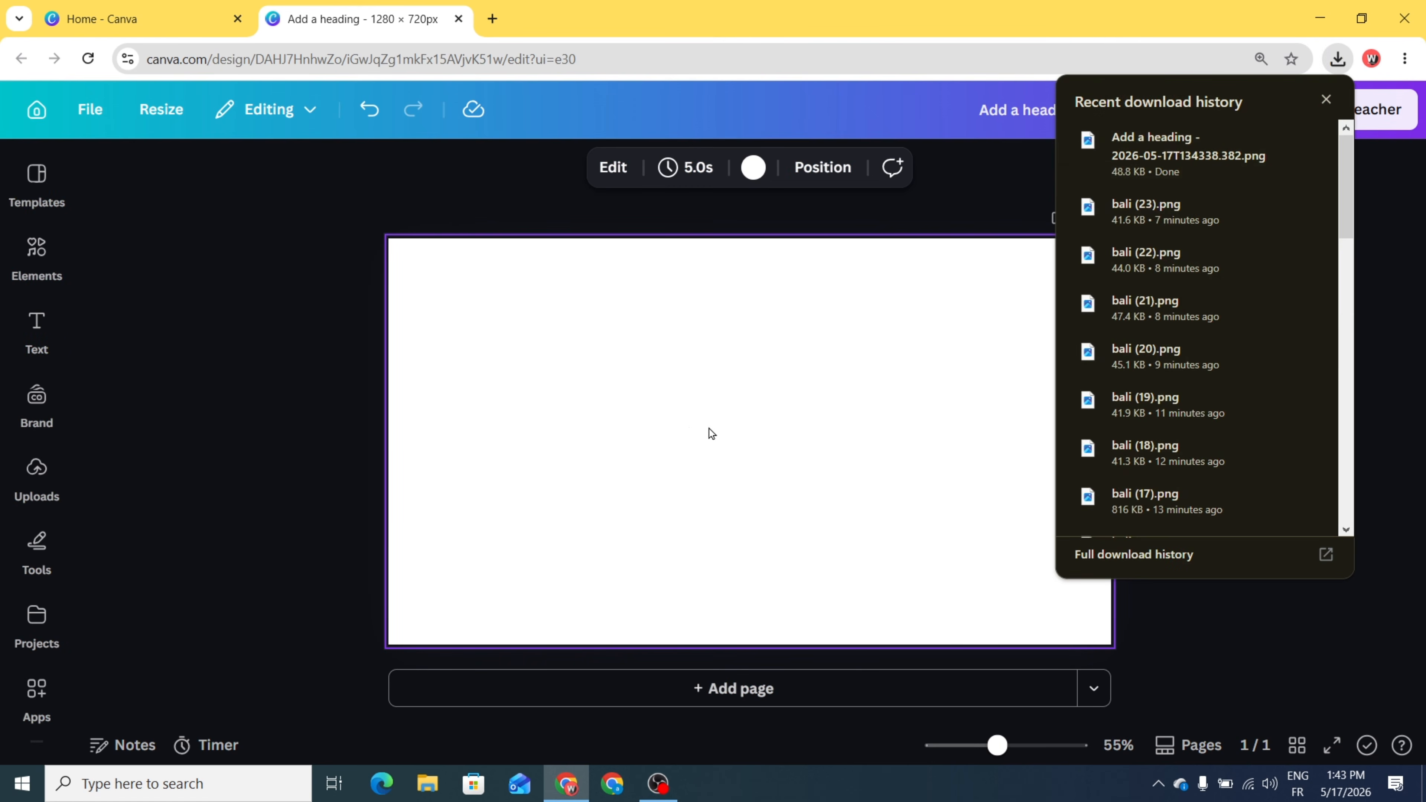
Step: Close the download history and open the elements library
{"action": "left_click", "coordinate": [977, 258]}
{"action": "left_click", "coordinate": [1326, 99]}
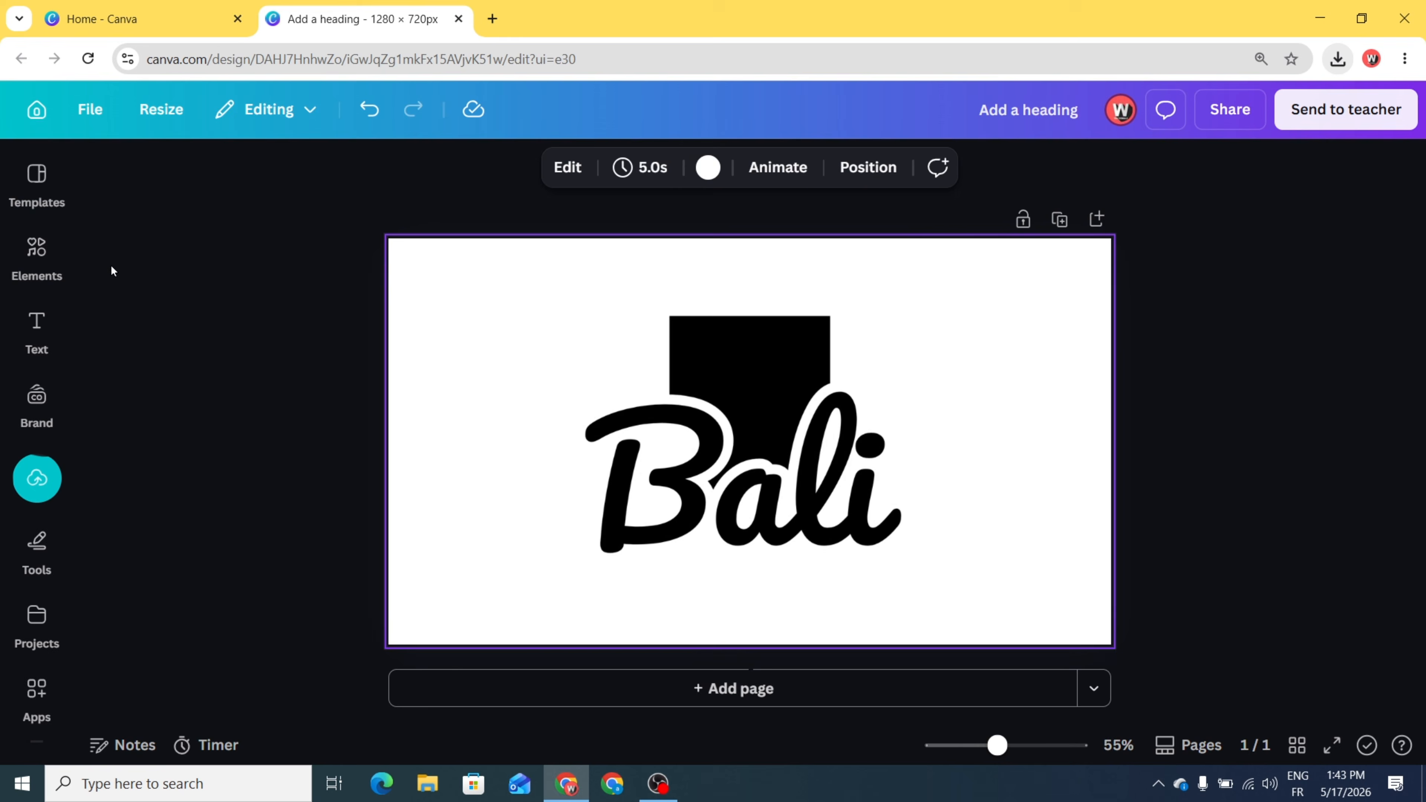
{"action": "left_click", "coordinate": [37, 250]}
{"action": "left_click", "coordinate": [101, 168]}
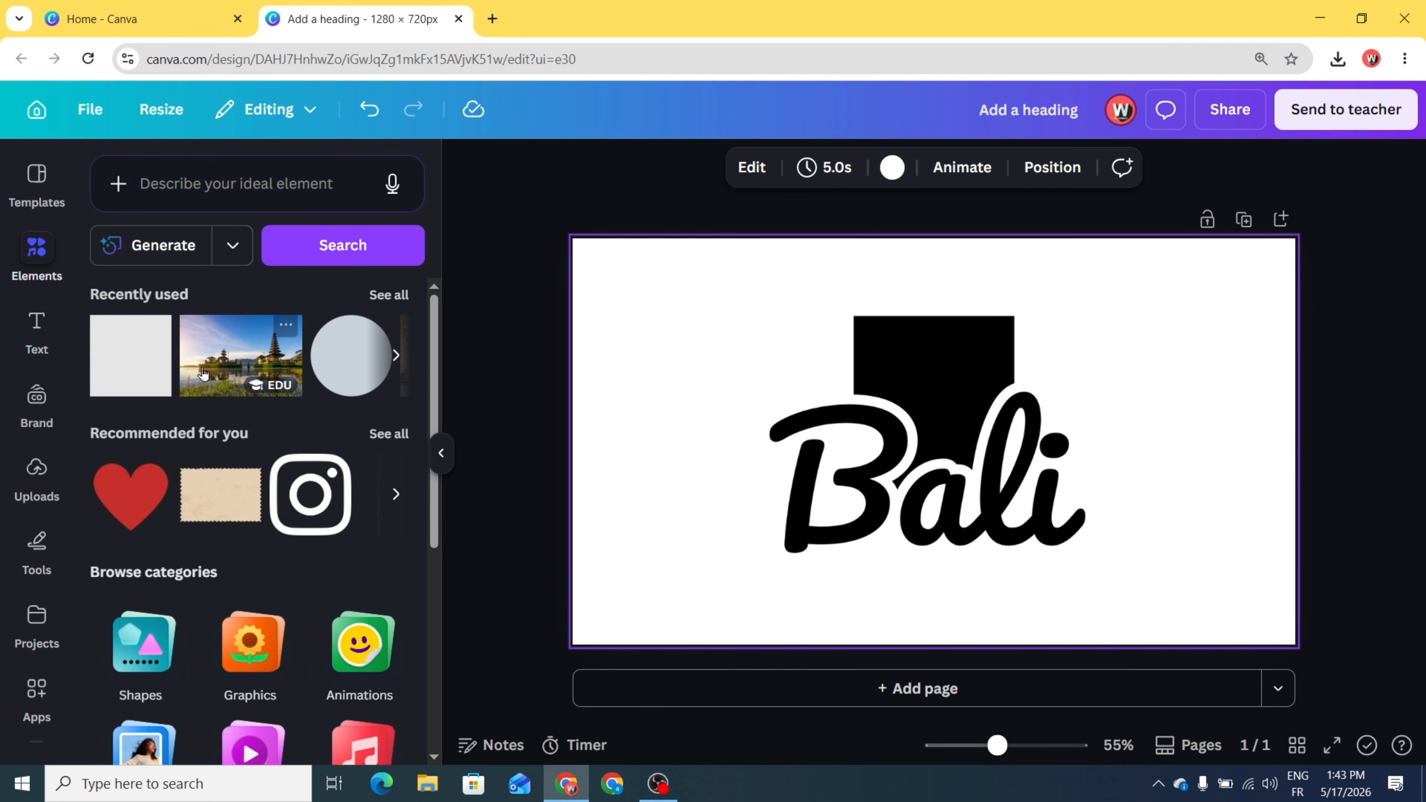
{"action": "left_click", "coordinate": [228, 353]}
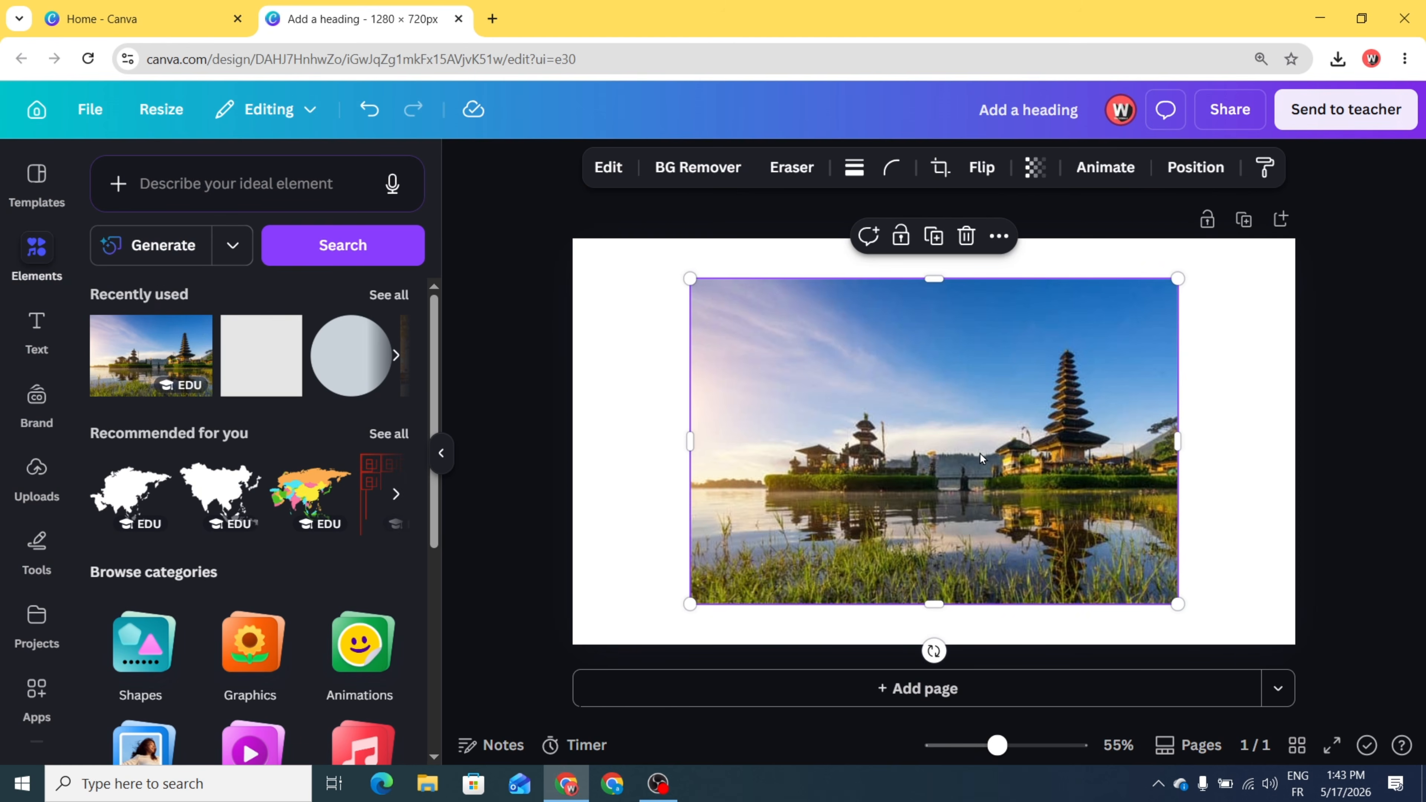
{"action": "mouse_move", "coordinate": [980, 452]}
{"action": "left_mouse_down"}
{"action": "mouse_move", "coordinate": [661, 427]}
{"action": "mouse_move", "coordinate": [982, 451]}
{"action": "left_mouse_up"}
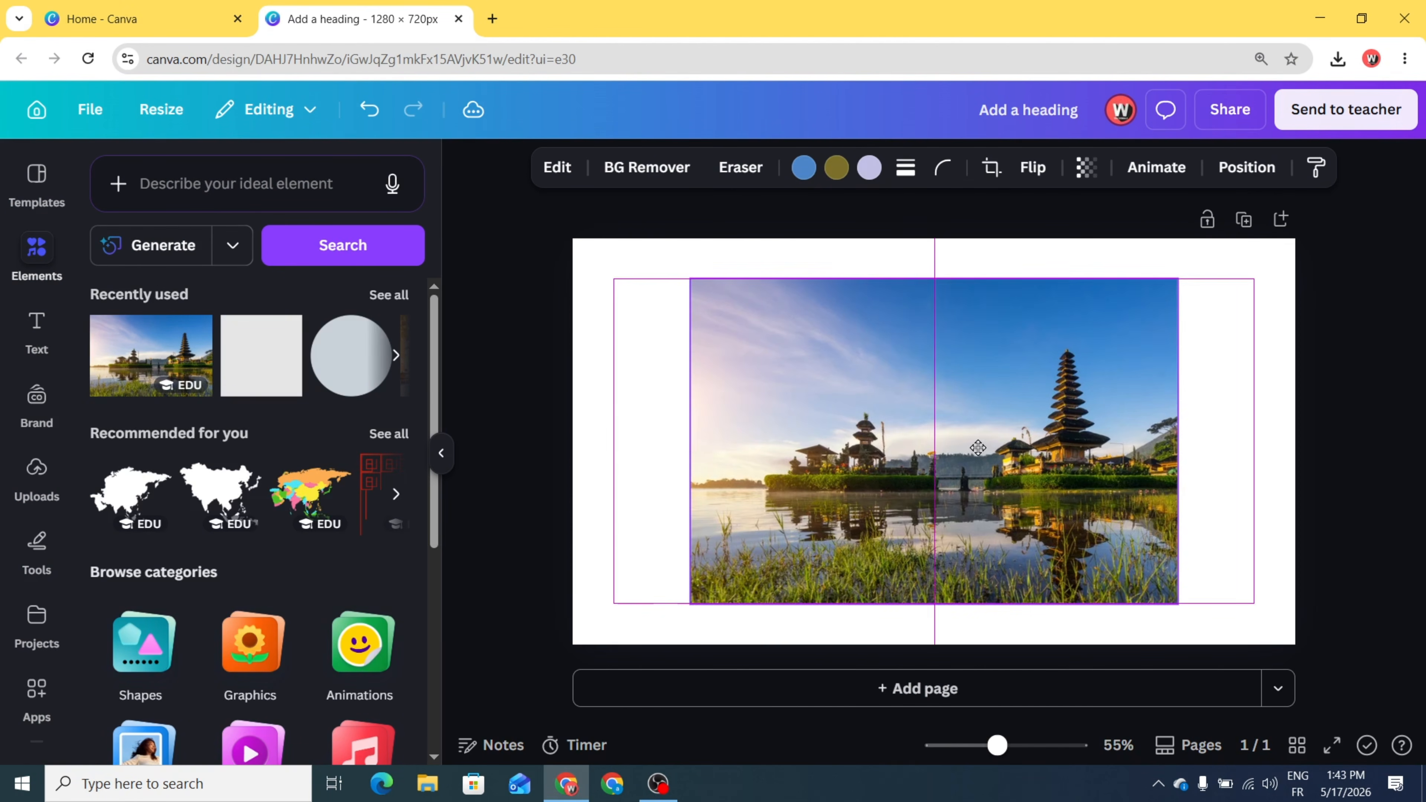
{"action": "left_click", "coordinate": [966, 236]}
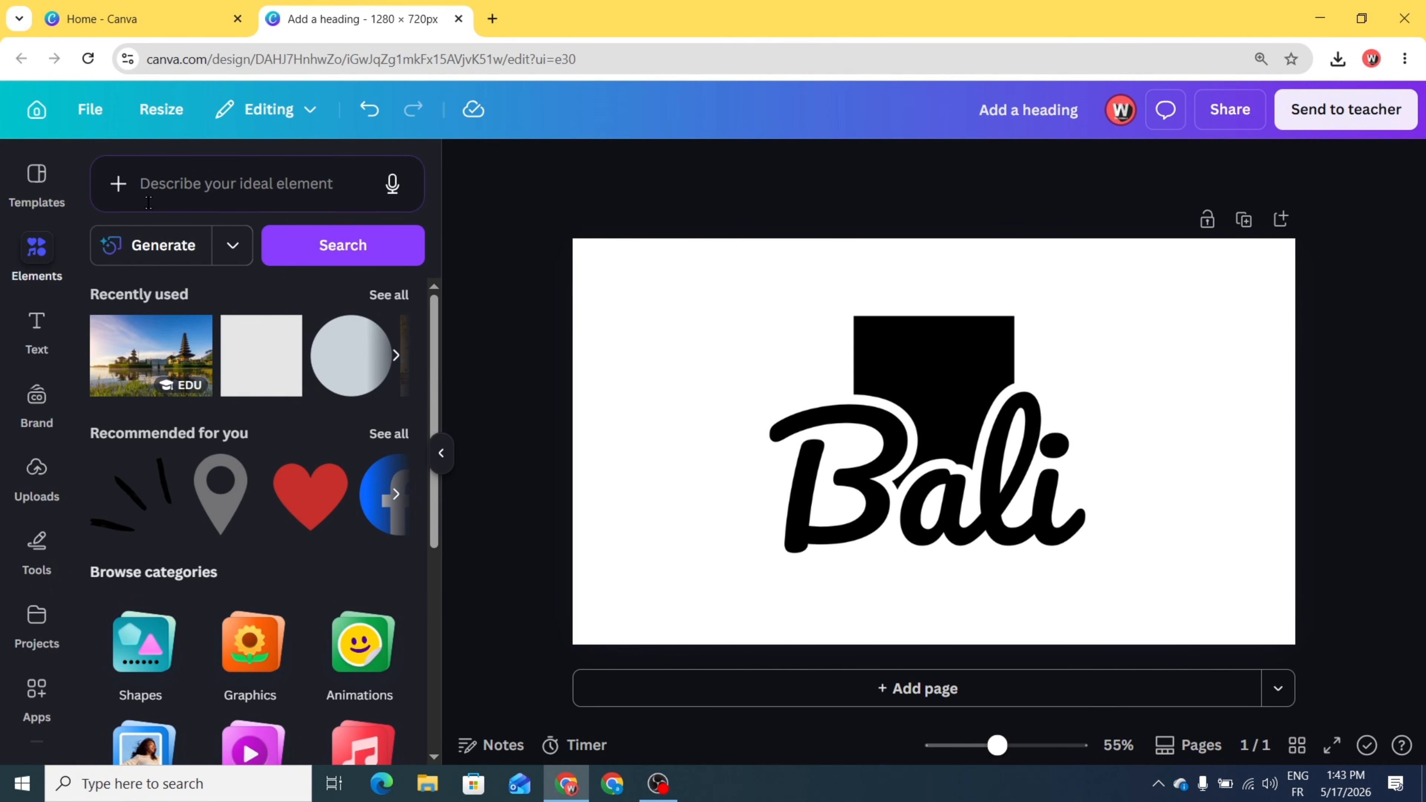
Step: Search the elements for "bali" photos and insert the orange sunset photo of the lakeside temple
{"action": "left_click", "coordinate": [186, 188]}
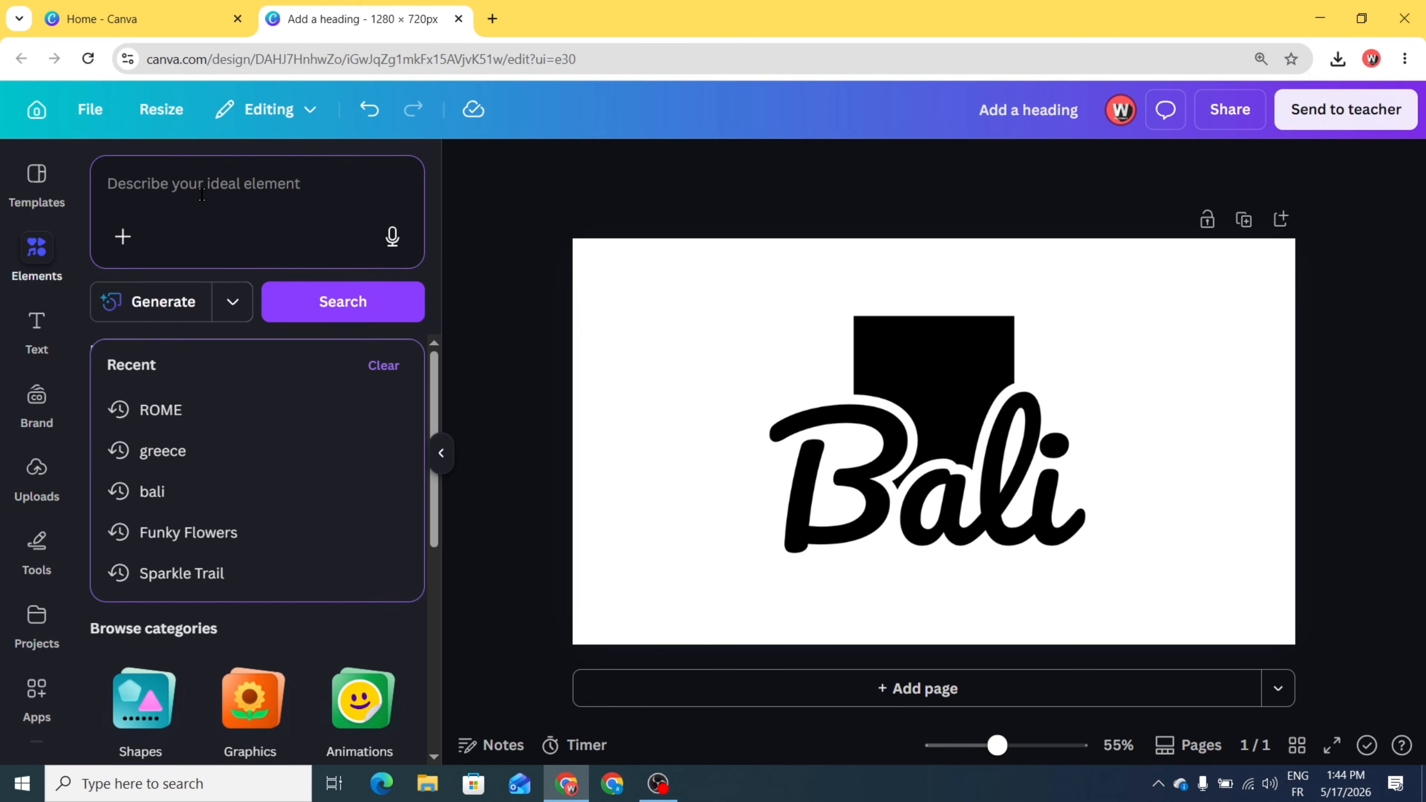
{"action": "type", "text": "bali"}
{"action": "key", "text": "Return"}
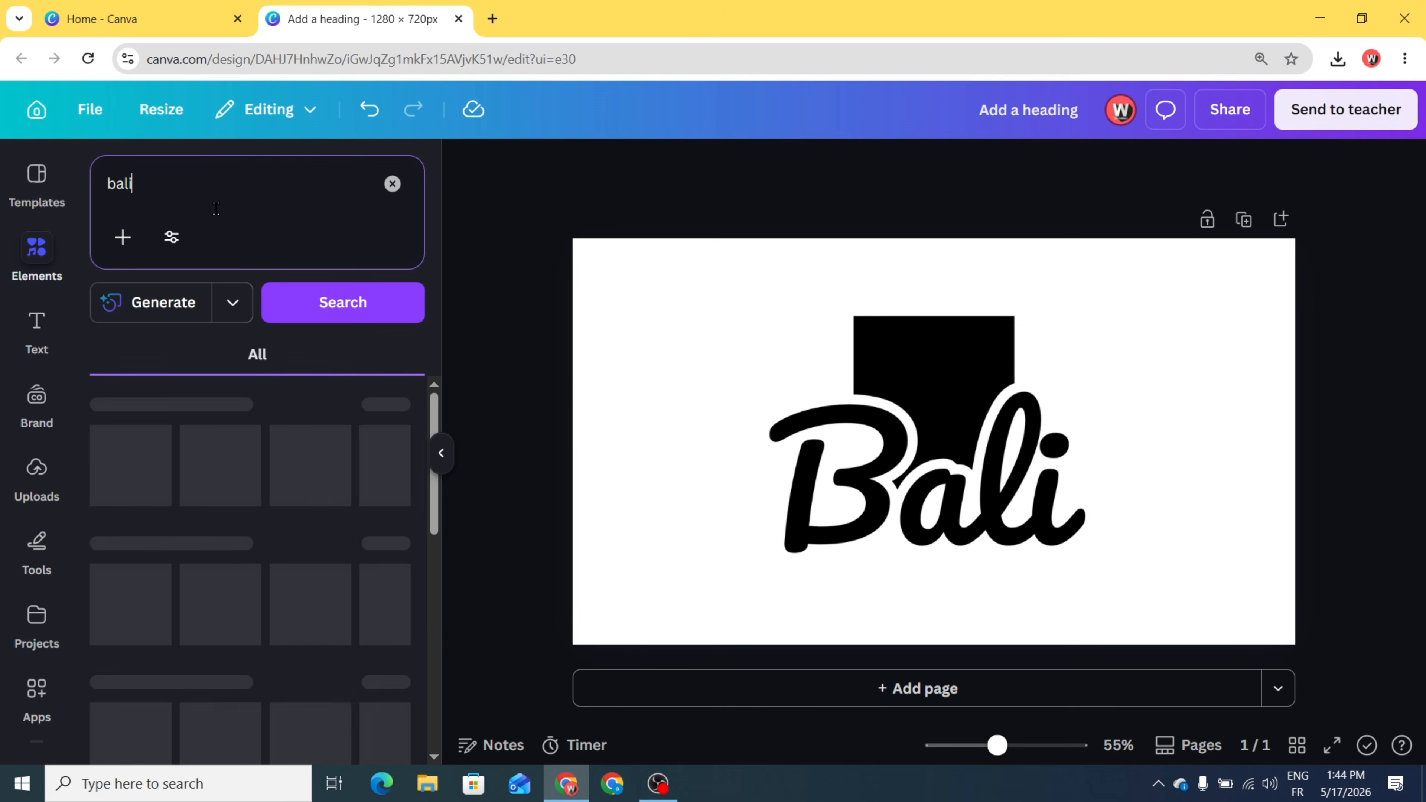
{"action": "left_click", "coordinate": [231, 357]}
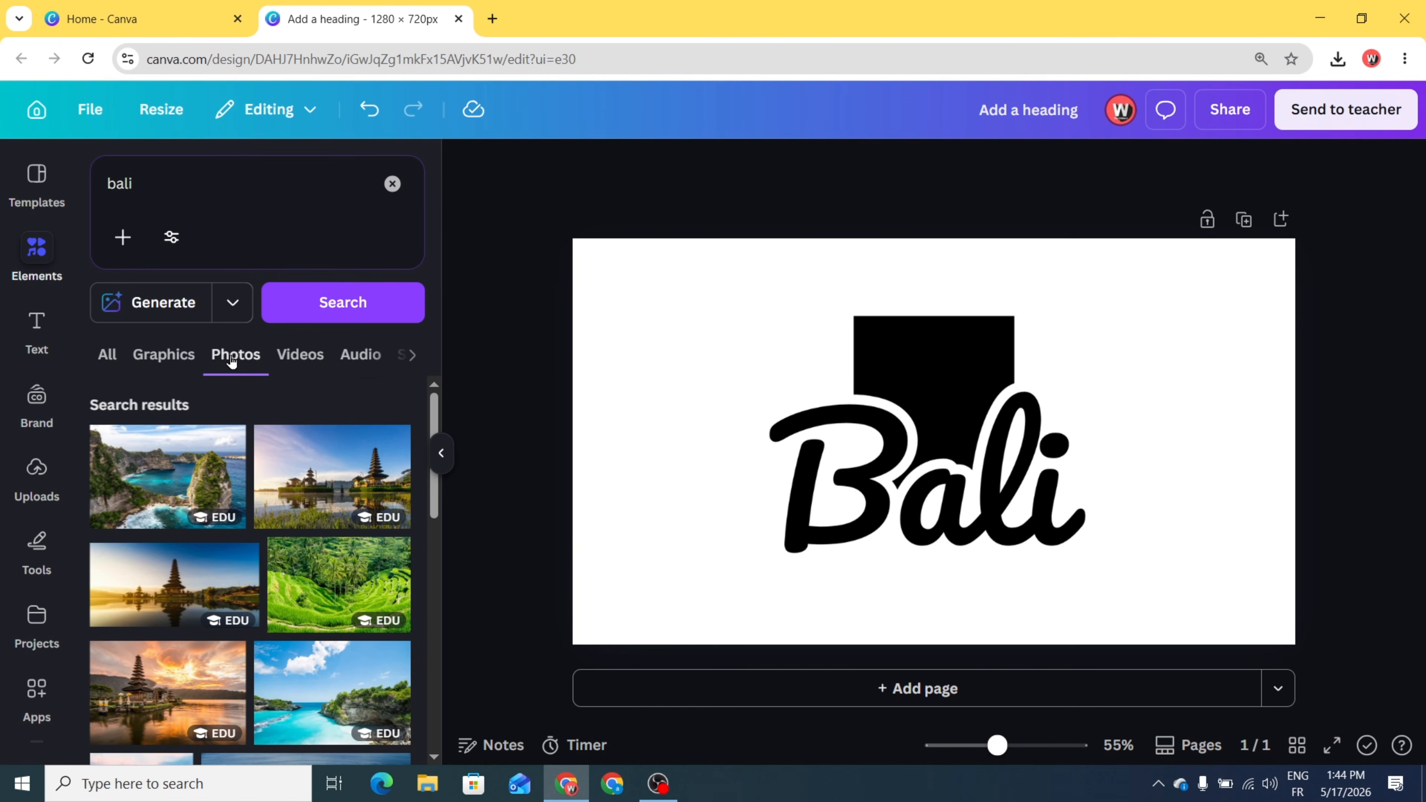
{"action": "scroll", "coordinate": [187, 497], "scroll_direction": "down", "scroll_amount": 2}
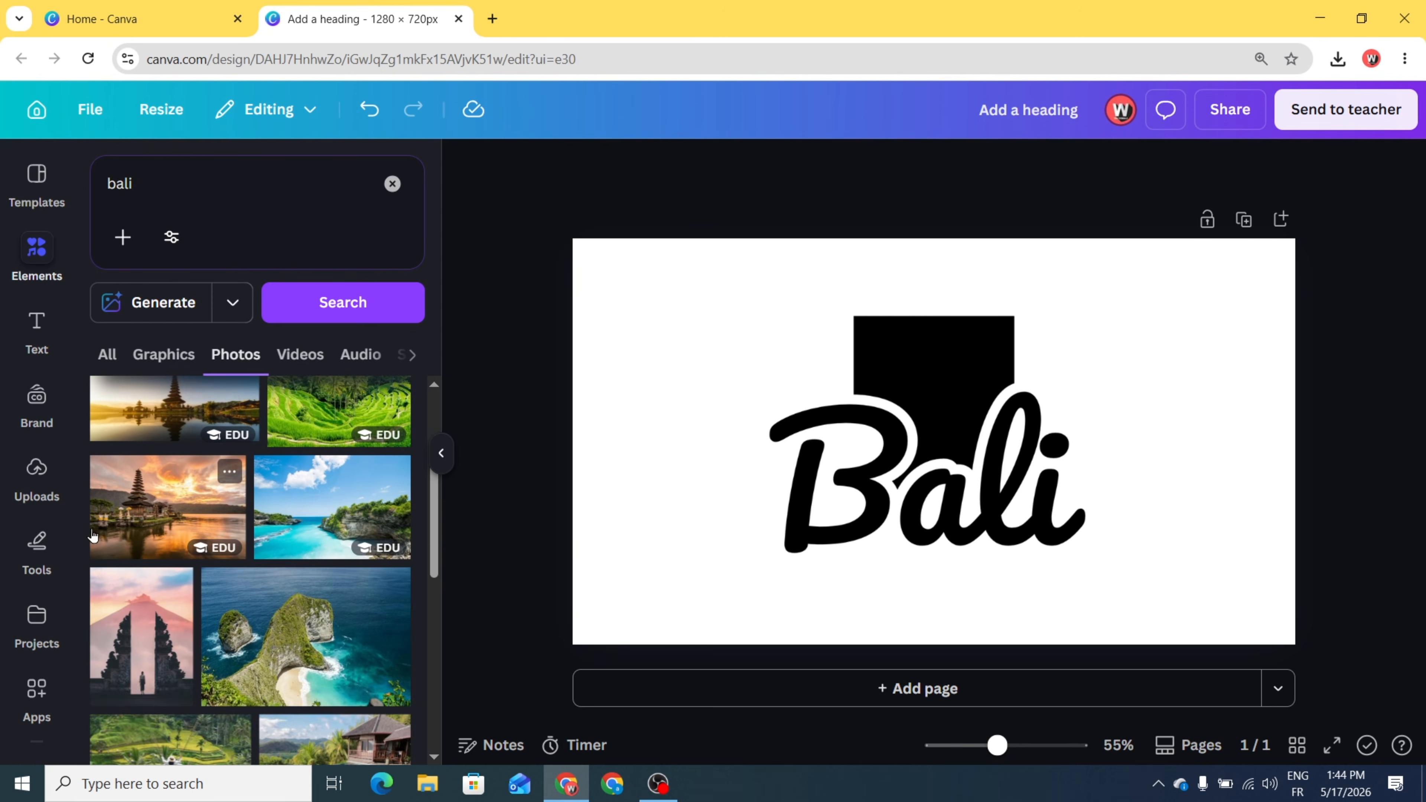
{"action": "left_click", "coordinate": [145, 604]}
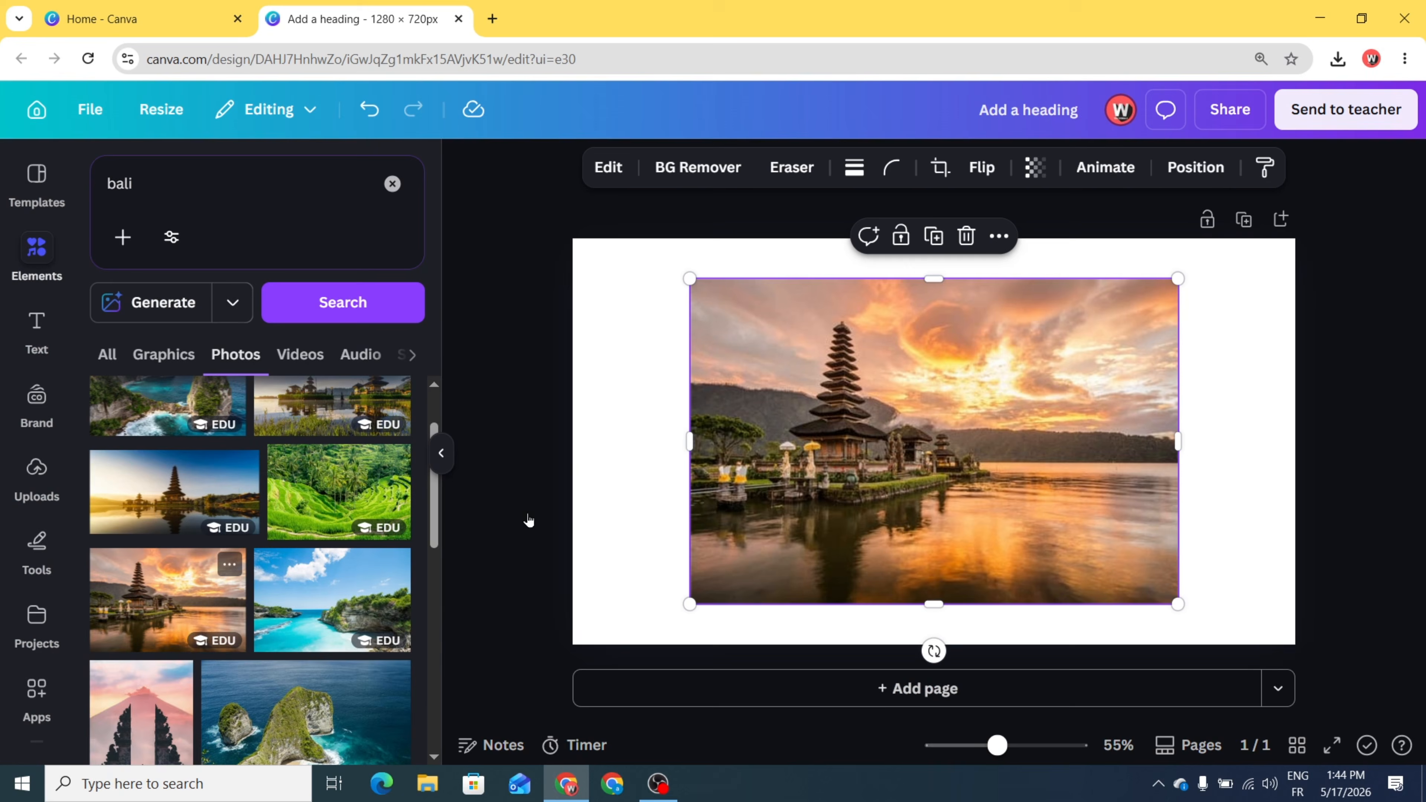
Step: Move the temple photo to the page's right side and the Bali image to its left side
{"action": "left_click_drag", "start_coordinate": [800, 445], "coordinate": [1009, 407]}
{"action": "left_click", "coordinate": [859, 405]}
{"action": "left_click_drag", "start_coordinate": [859, 405], "coordinate": [777, 408]}
Step: Find the Blend Image app by searching for "blend" and open it
{"action": "scroll", "coordinate": [29, 582], "scroll_direction": "down", "scroll_amount": 2}
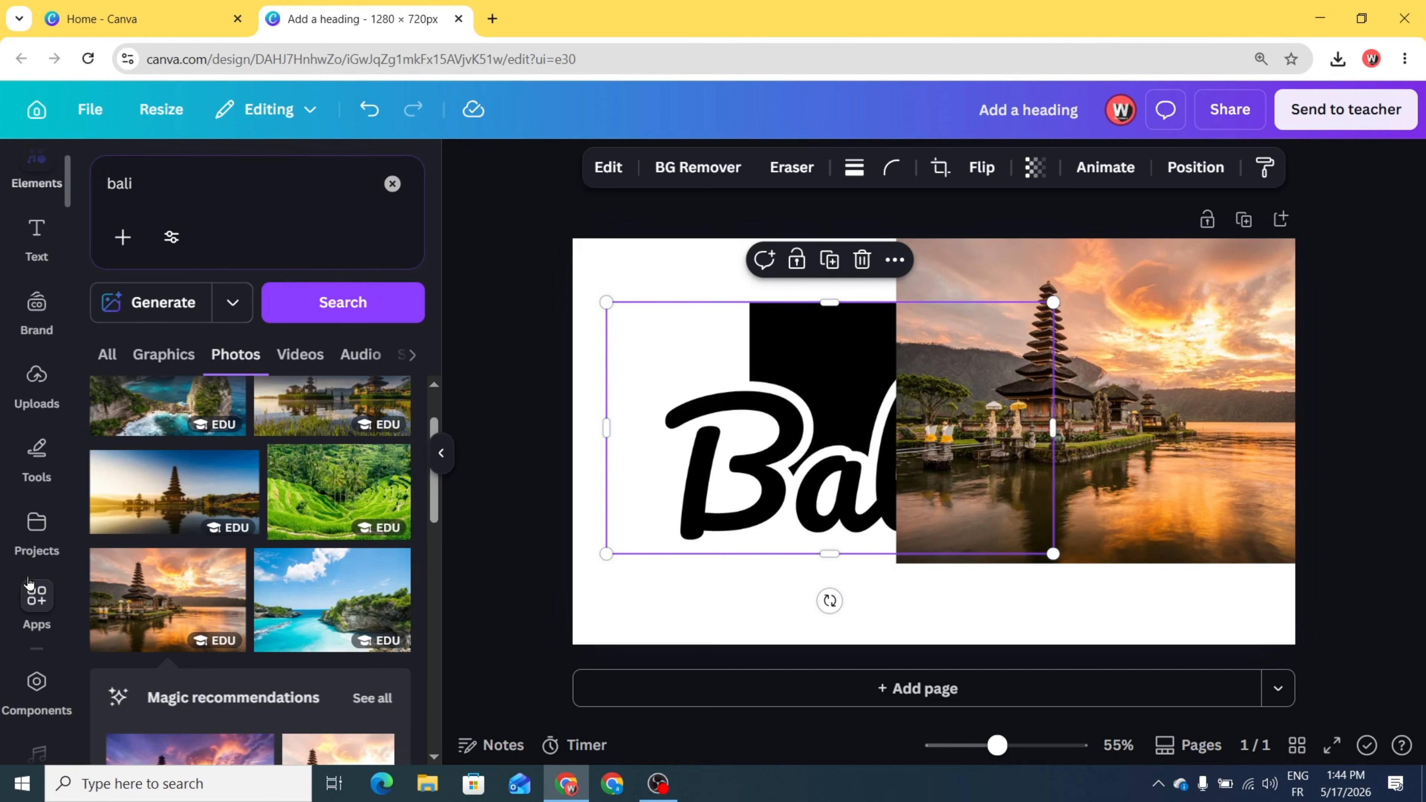
{"action": "left_click", "coordinate": [37, 595]}
{"action": "left_click", "coordinate": [208, 189]}
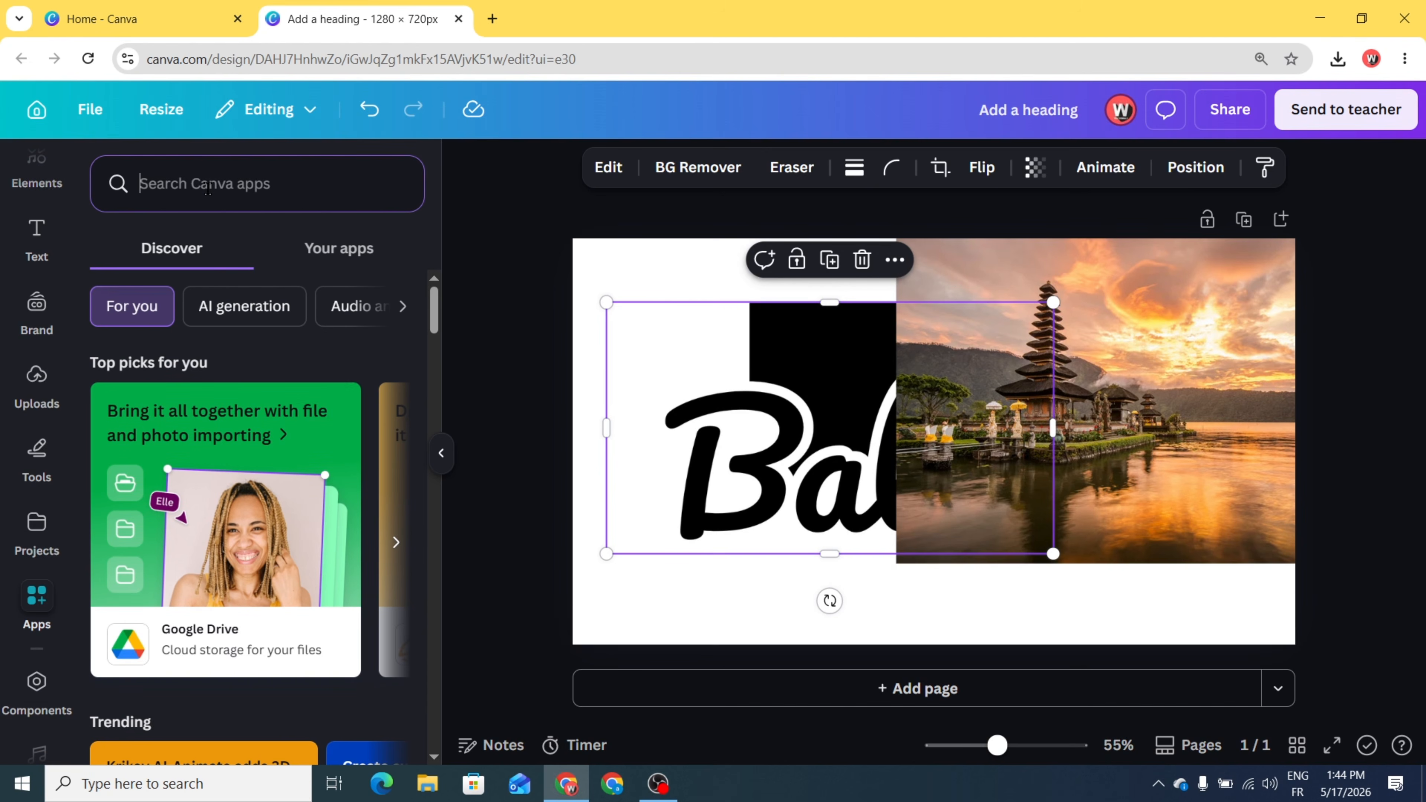
{"action": "type", "text": "blen"}
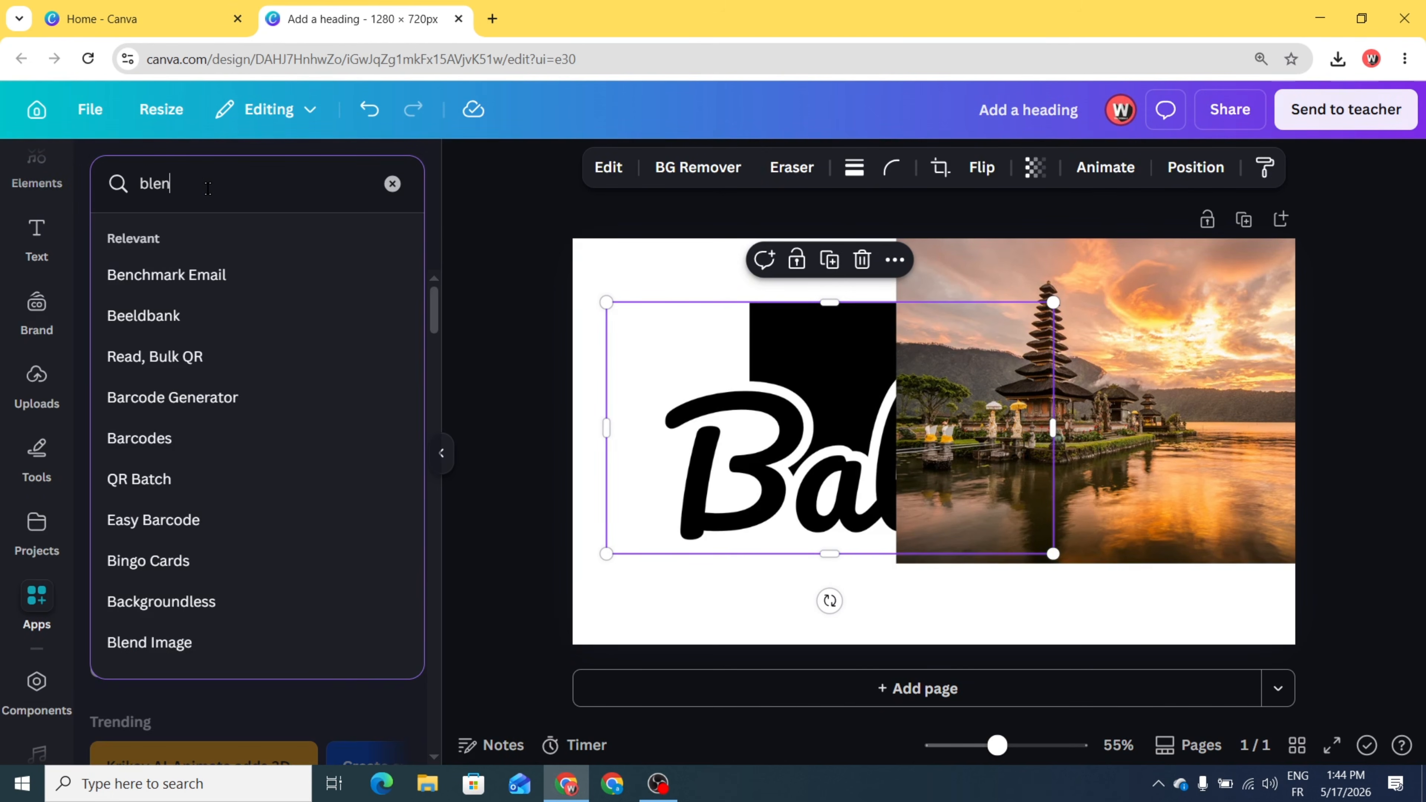
{"action": "type", "text": "d"}
{"action": "left_click", "coordinate": [204, 275]}
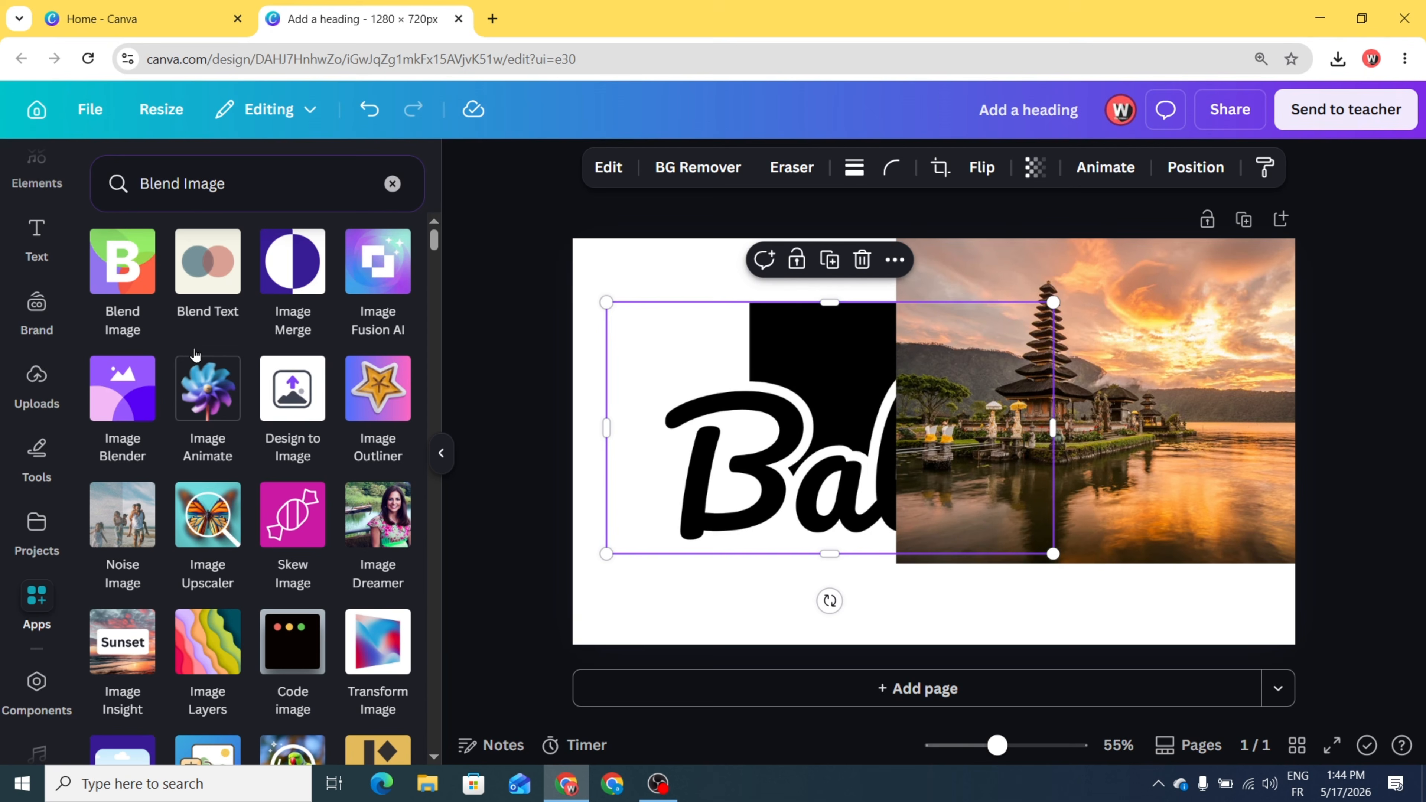
{"action": "left_click", "coordinate": [120, 277]}
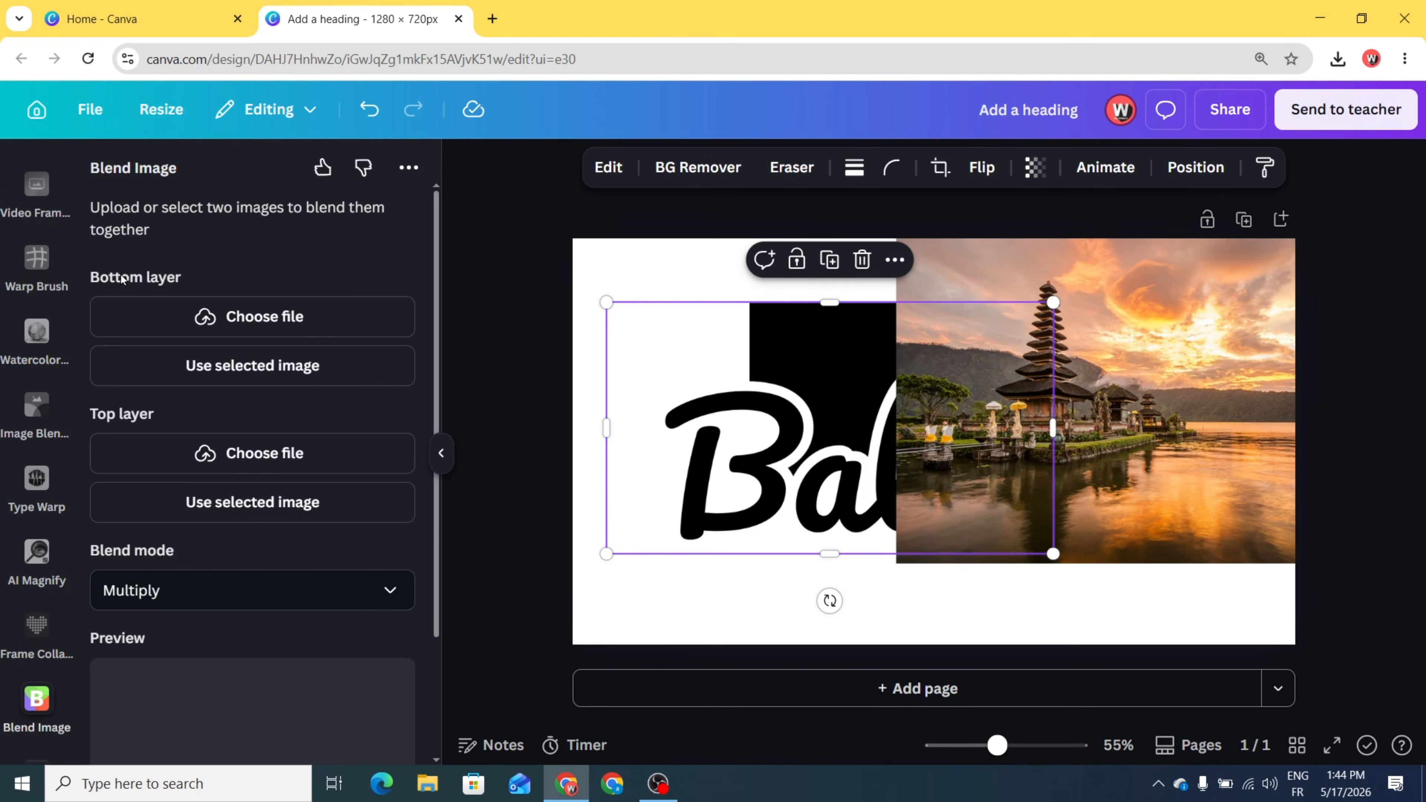
Step: Use the Bali lettering image as the bottom layer and the temple photo as the top layer of the blend
{"action": "left_click_drag", "start_coordinate": [726, 357], "coordinate": [709, 330]}
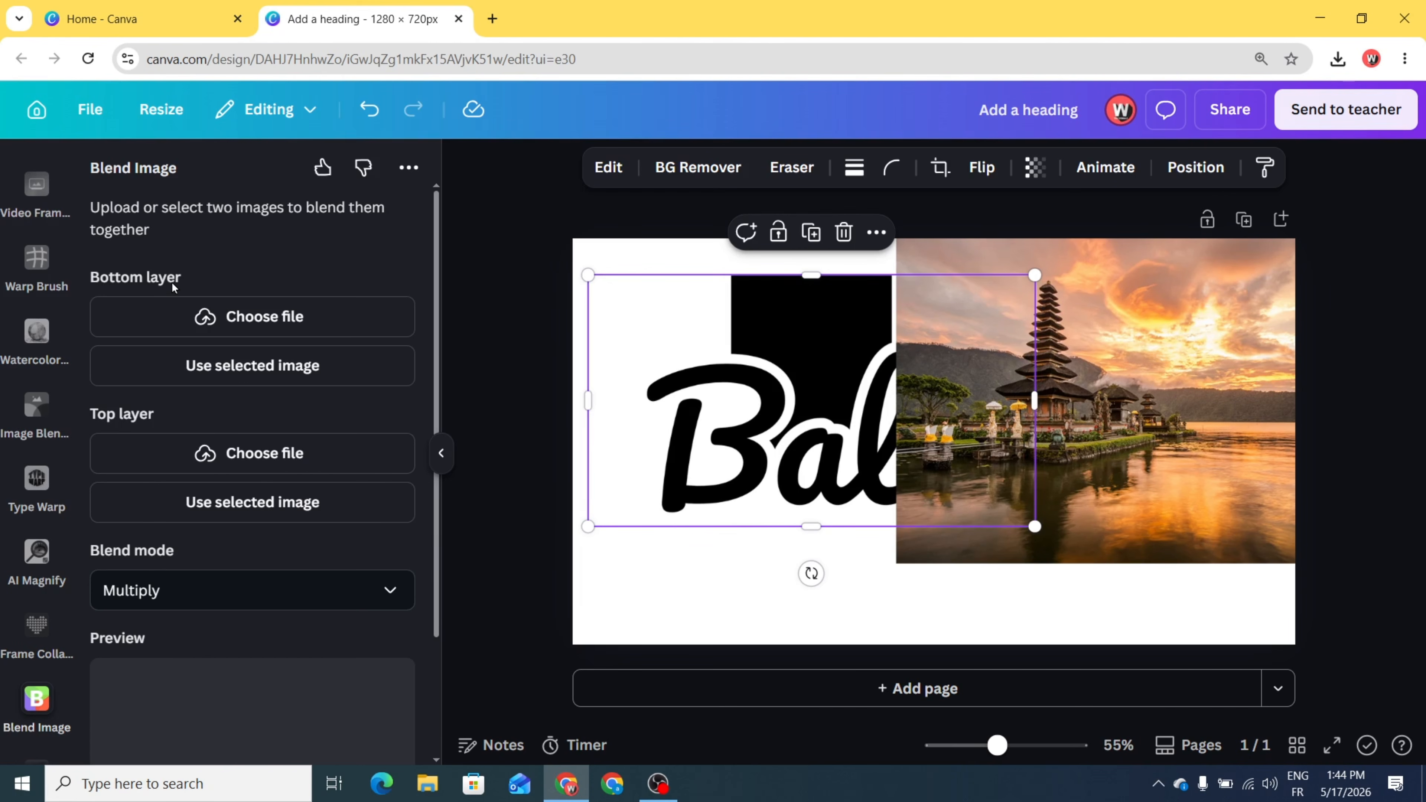
{"action": "left_click", "coordinate": [279, 366]}
{"action": "left_click_drag", "start_coordinate": [1076, 392], "coordinate": [1093, 428]}
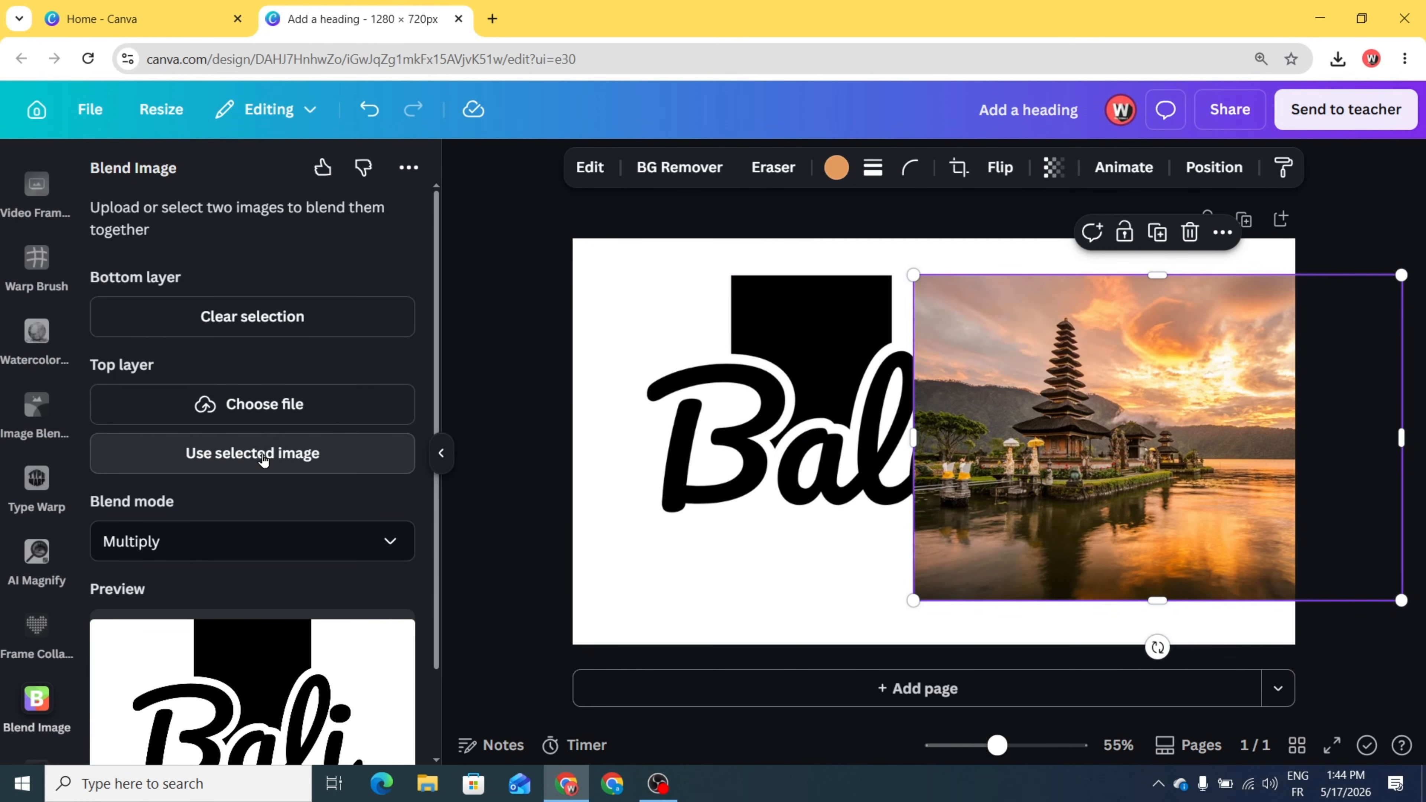
{"action": "left_click", "coordinate": [291, 455]}
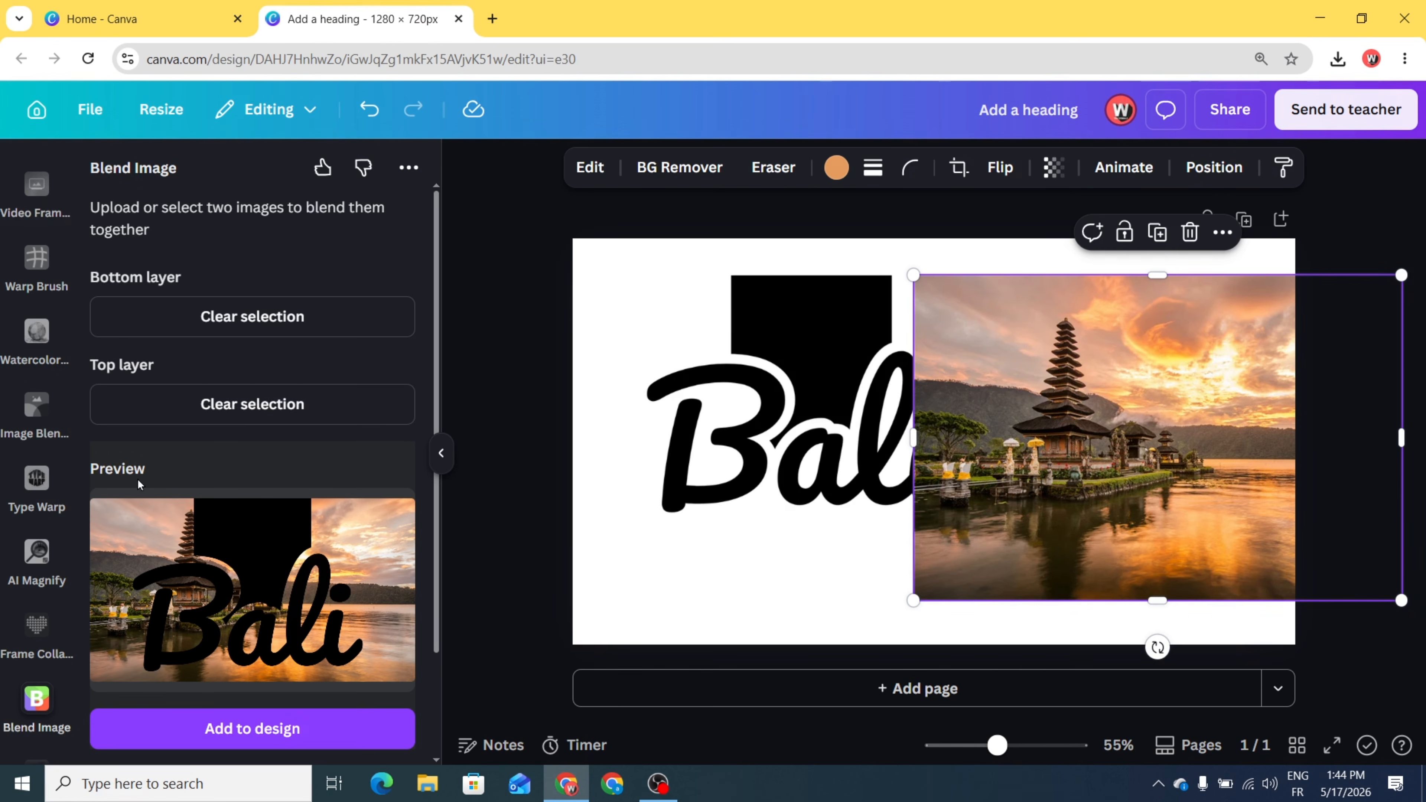
Step: Set the blend mode to Screen
{"action": "scroll", "coordinate": [141, 449], "scroll_direction": "down", "scroll_amount": 2}
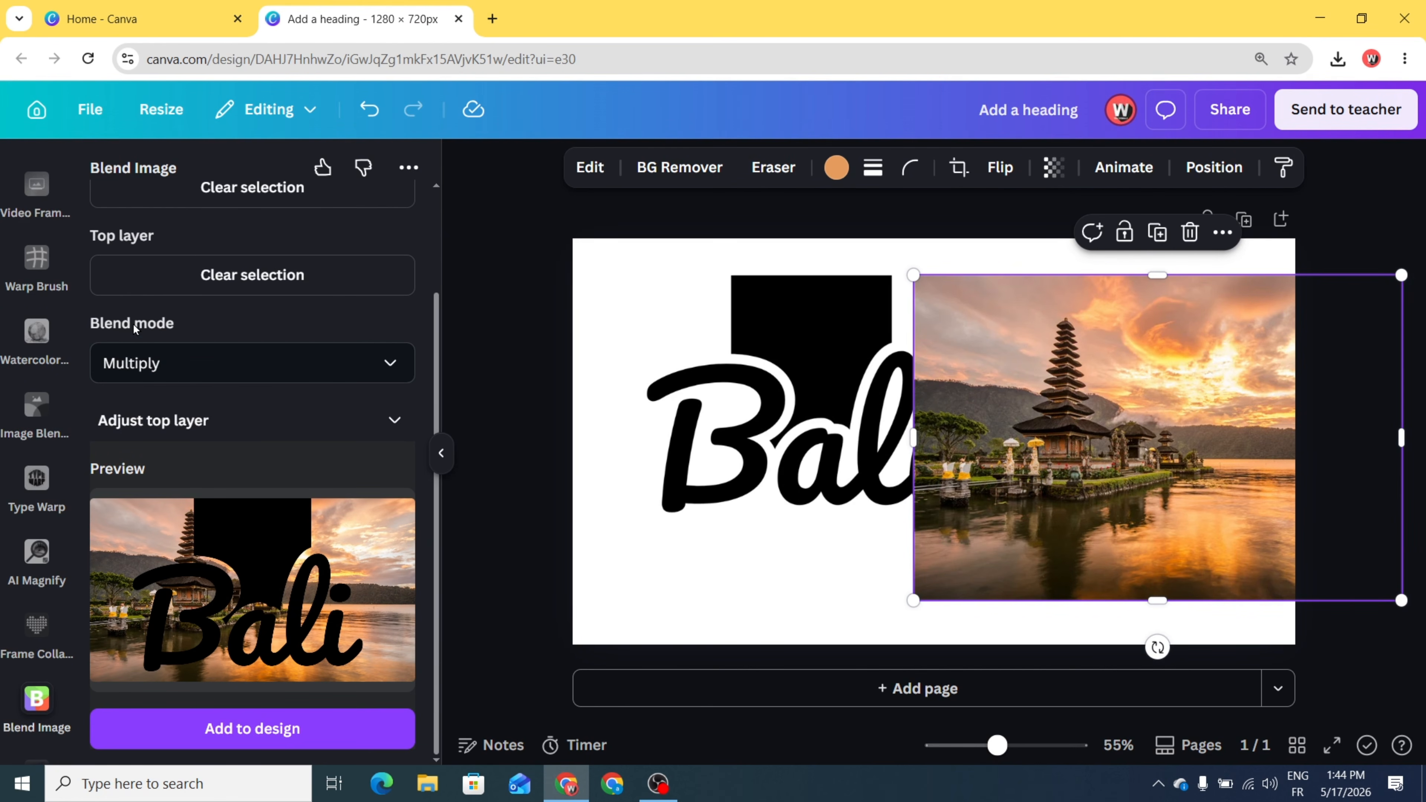
{"action": "left_click", "coordinate": [388, 363]}
{"action": "scroll", "coordinate": [274, 462], "scroll_direction": "down", "scroll_amount": 5}
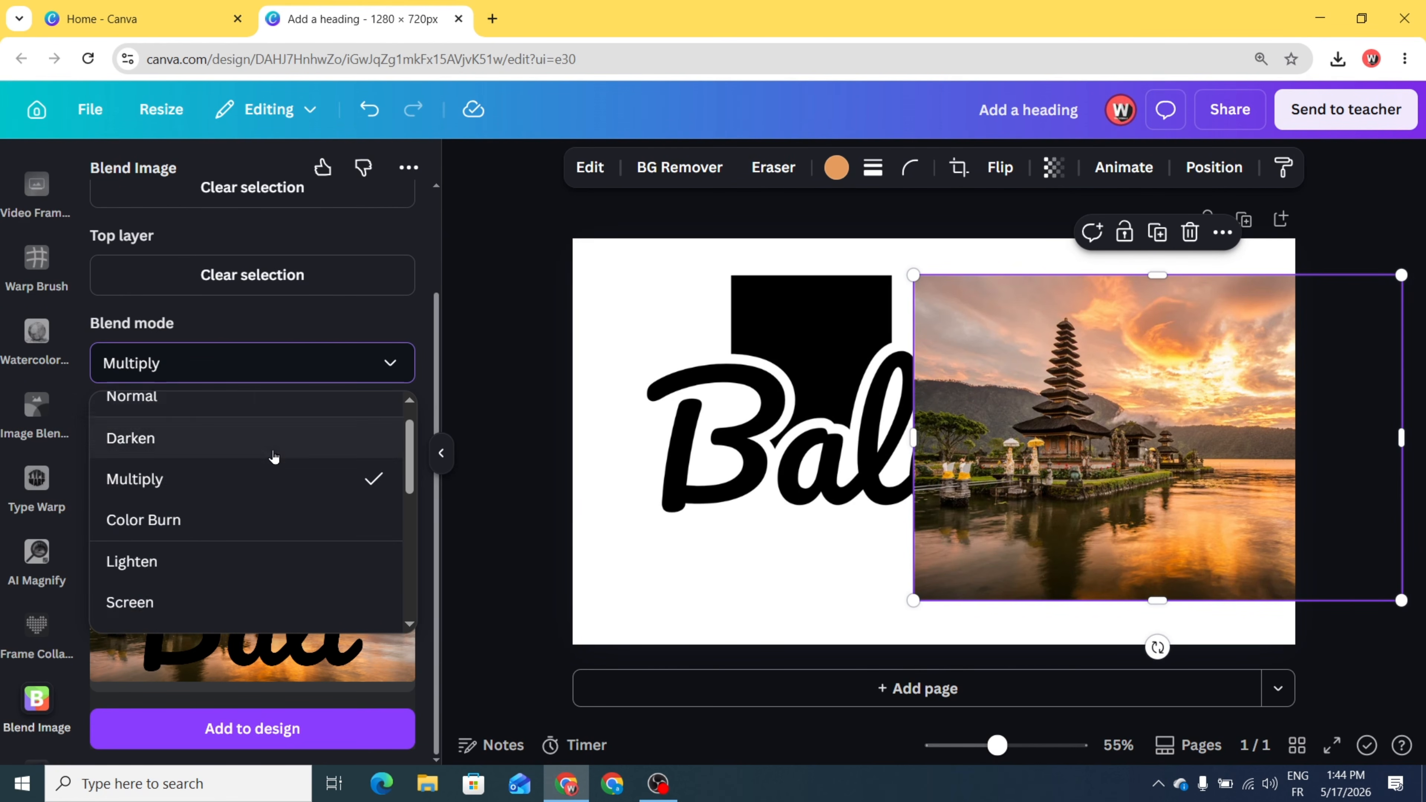
{"action": "scroll", "coordinate": [275, 462], "scroll_direction": "up", "scroll_amount": 5}
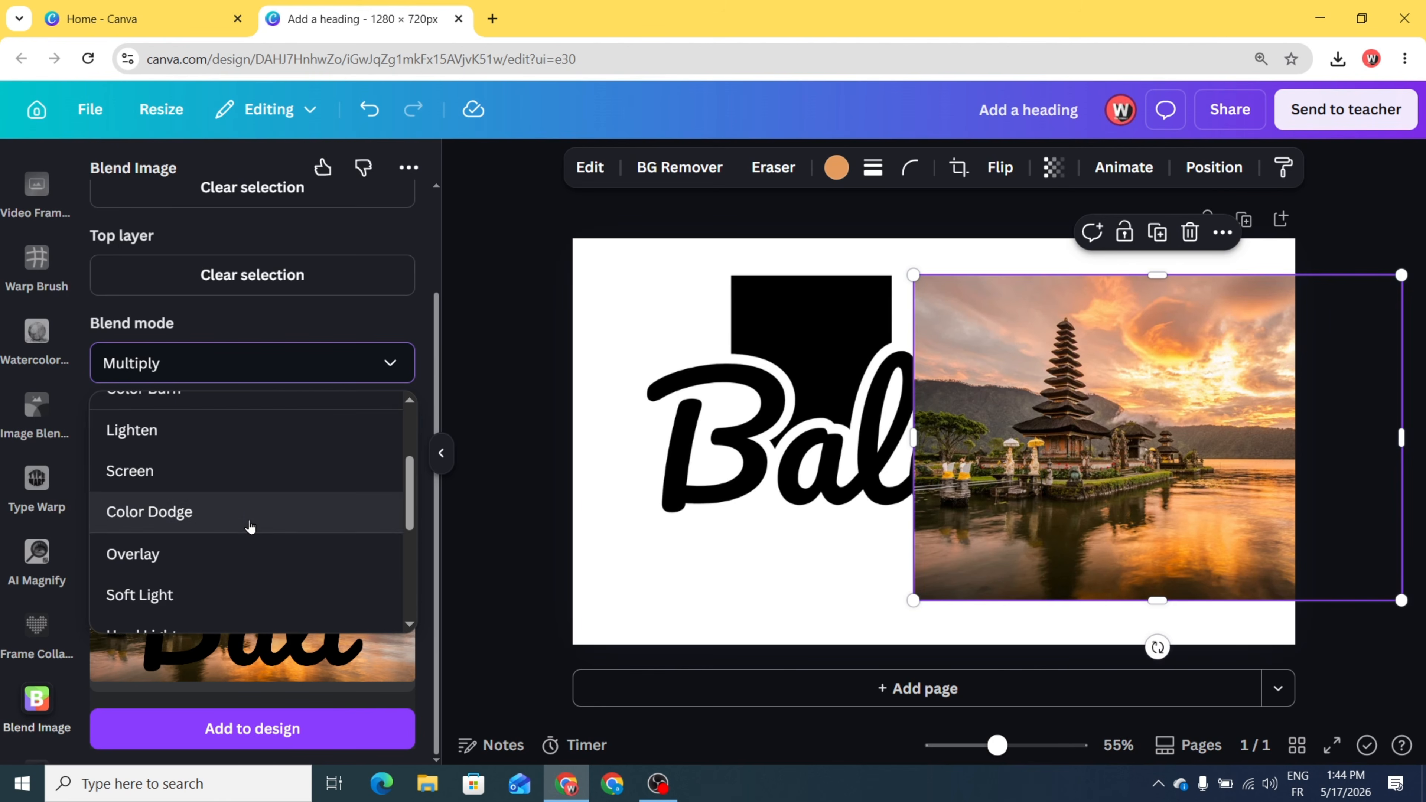
{"action": "left_click", "coordinate": [169, 570]}
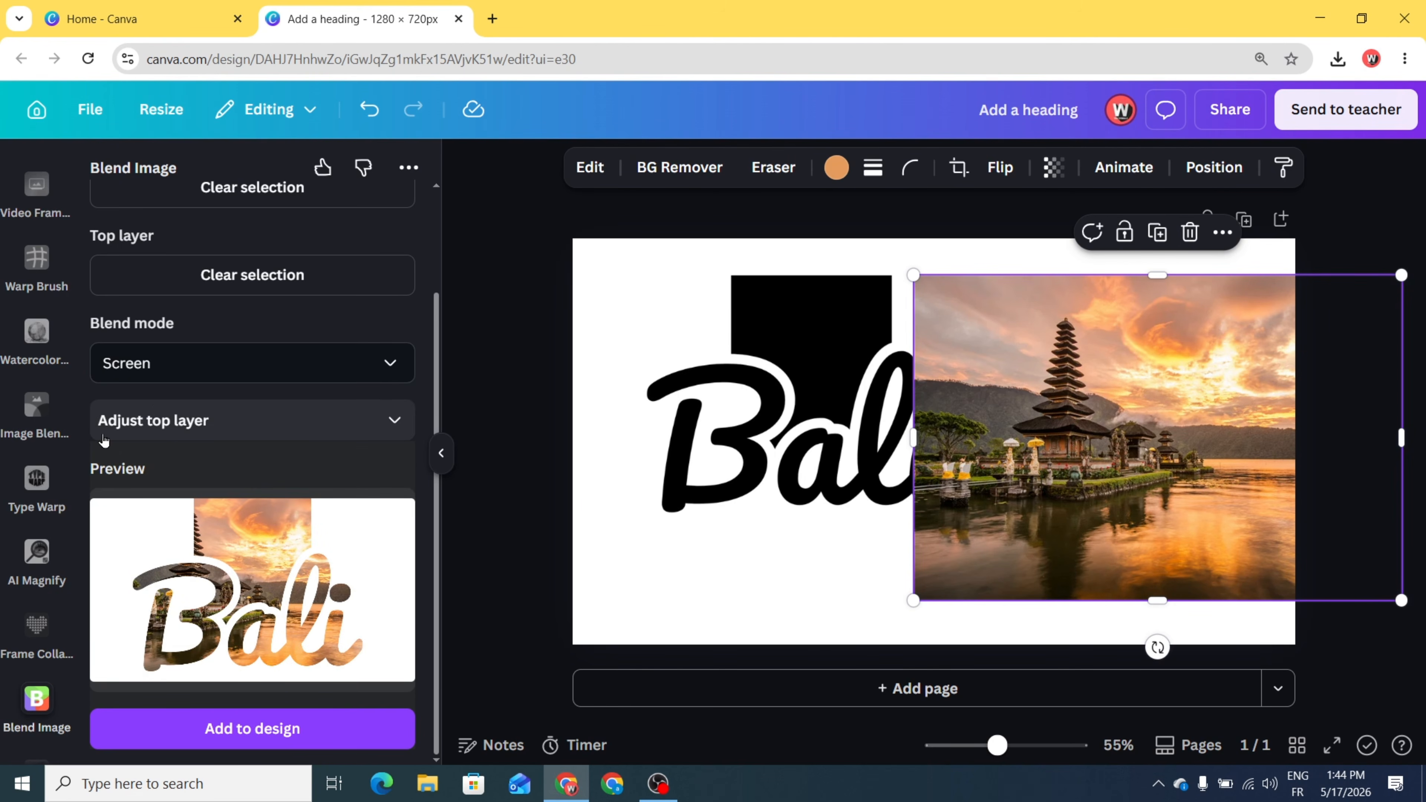
Step: Adjust the top layer to scale 1.1, horizontal offset 21 and vertical offset 1
{"action": "left_click", "coordinate": [287, 418]}
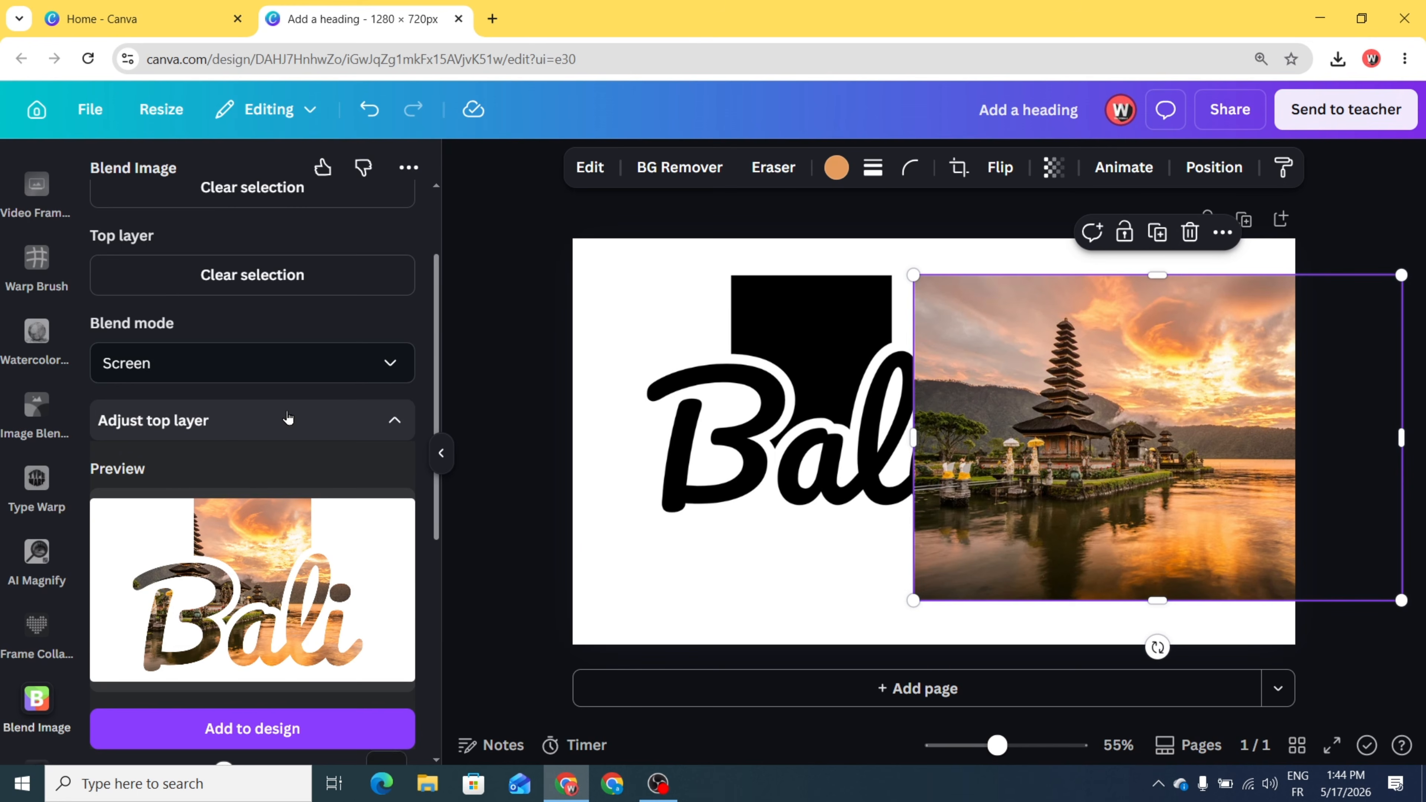
{"action": "scroll", "coordinate": [281, 393], "scroll_direction": "down", "scroll_amount": 6}
{"action": "mouse_move", "coordinate": [223, 318]}
{"action": "left_mouse_down"}
{"action": "mouse_move", "coordinate": [197, 312]}
{"action": "mouse_move", "coordinate": [243, 312]}
{"action": "left_mouse_up"}
{"action": "mouse_move", "coordinate": [180, 225]}
{"action": "left_mouse_down"}
{"action": "mouse_move", "coordinate": [164, 224]}
{"action": "mouse_move", "coordinate": [180, 224]}
{"action": "left_mouse_up"}
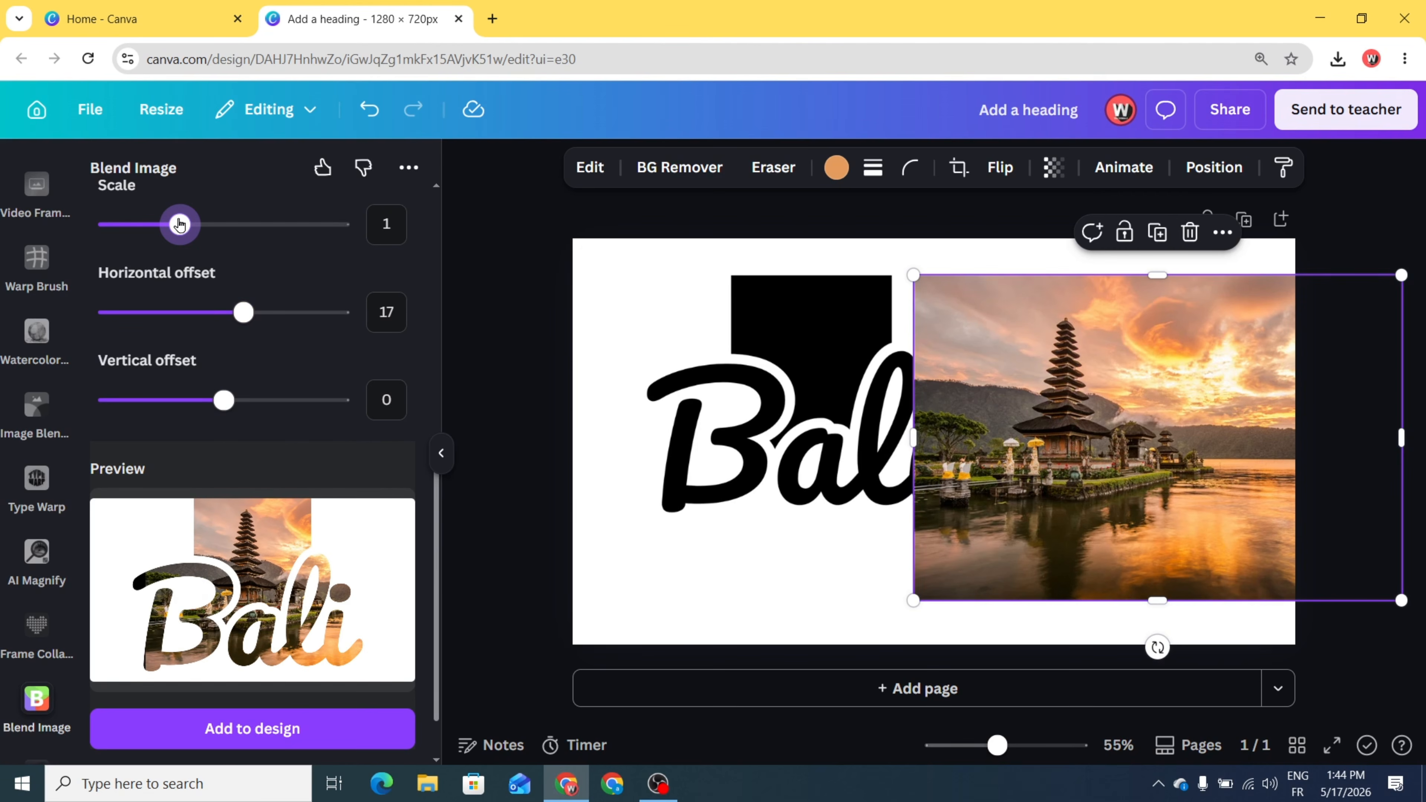
{"action": "mouse_move", "coordinate": [221, 391]}
{"action": "left_mouse_down"}
{"action": "mouse_move", "coordinate": [210, 400]}
{"action": "mouse_move", "coordinate": [226, 404]}
{"action": "left_mouse_up"}
{"action": "left_click_drag", "start_coordinate": [229, 315], "coordinate": [242, 313]}
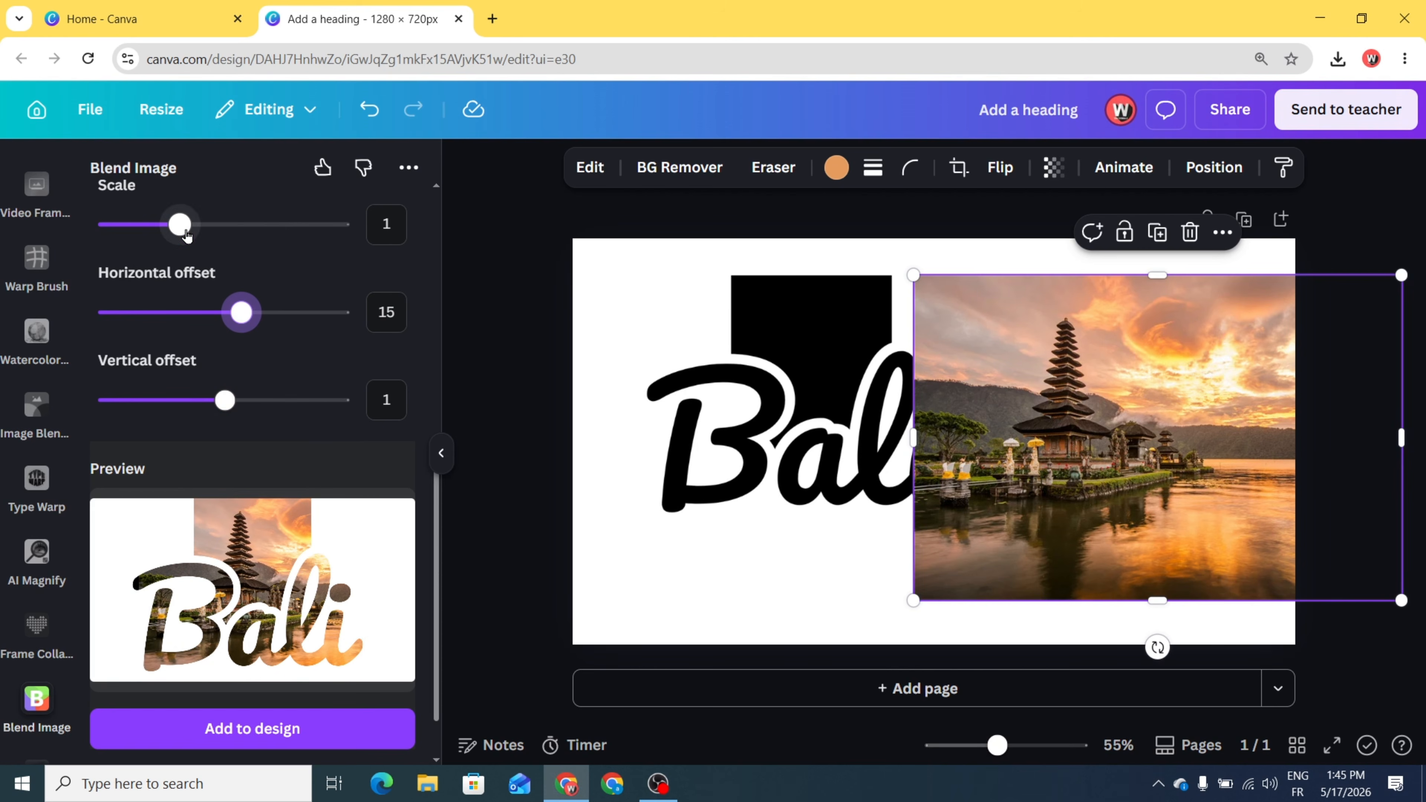
{"action": "left_click_drag", "start_coordinate": [180, 227], "coordinate": [187, 232]}
{"action": "left_click_drag", "start_coordinate": [242, 313], "coordinate": [249, 313]}
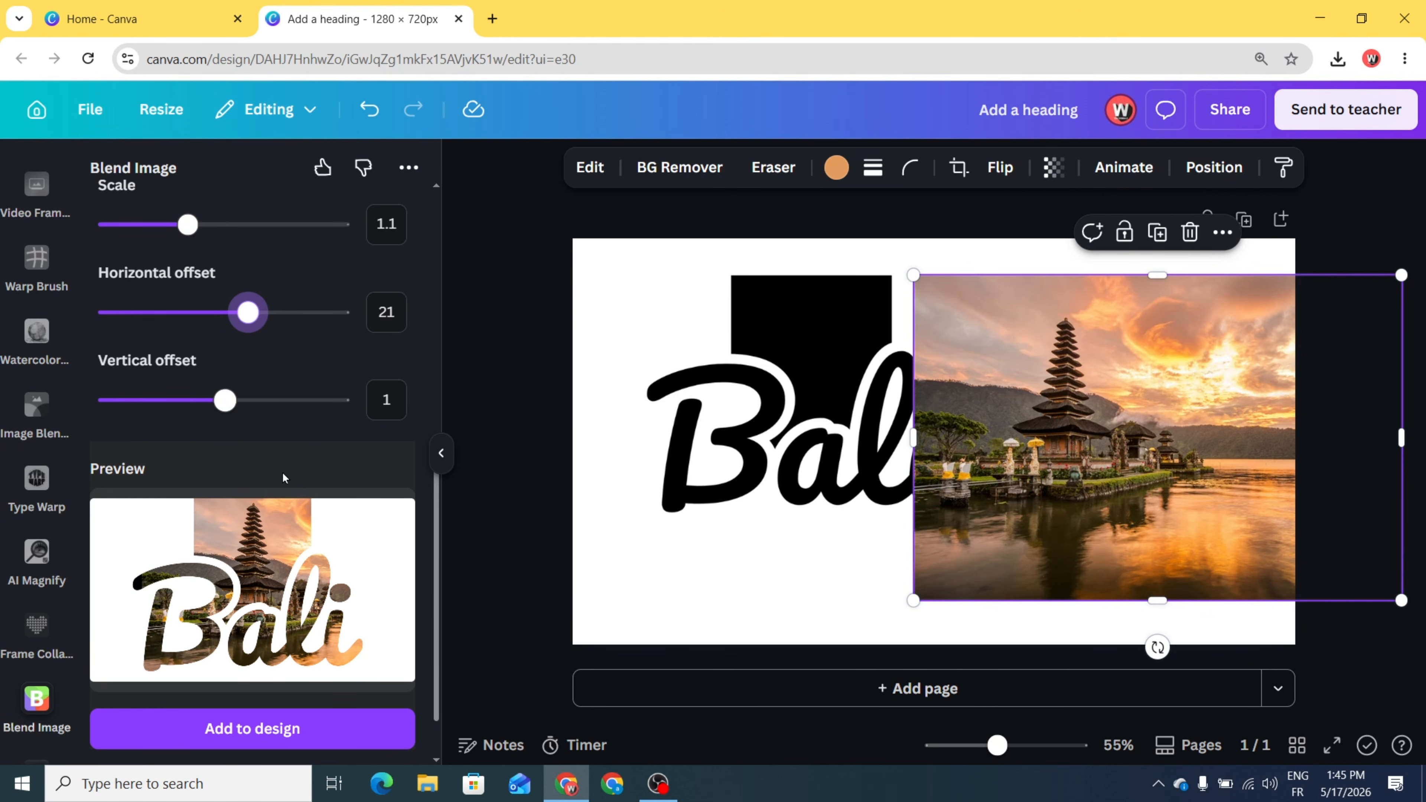
Step: Add the blended image to the design and enlarge it from the page's upper-left corner to fill the whole page
{"action": "left_click", "coordinate": [281, 733]}
{"action": "left_click_drag", "start_coordinate": [934, 466], "coordinate": [716, 347]}
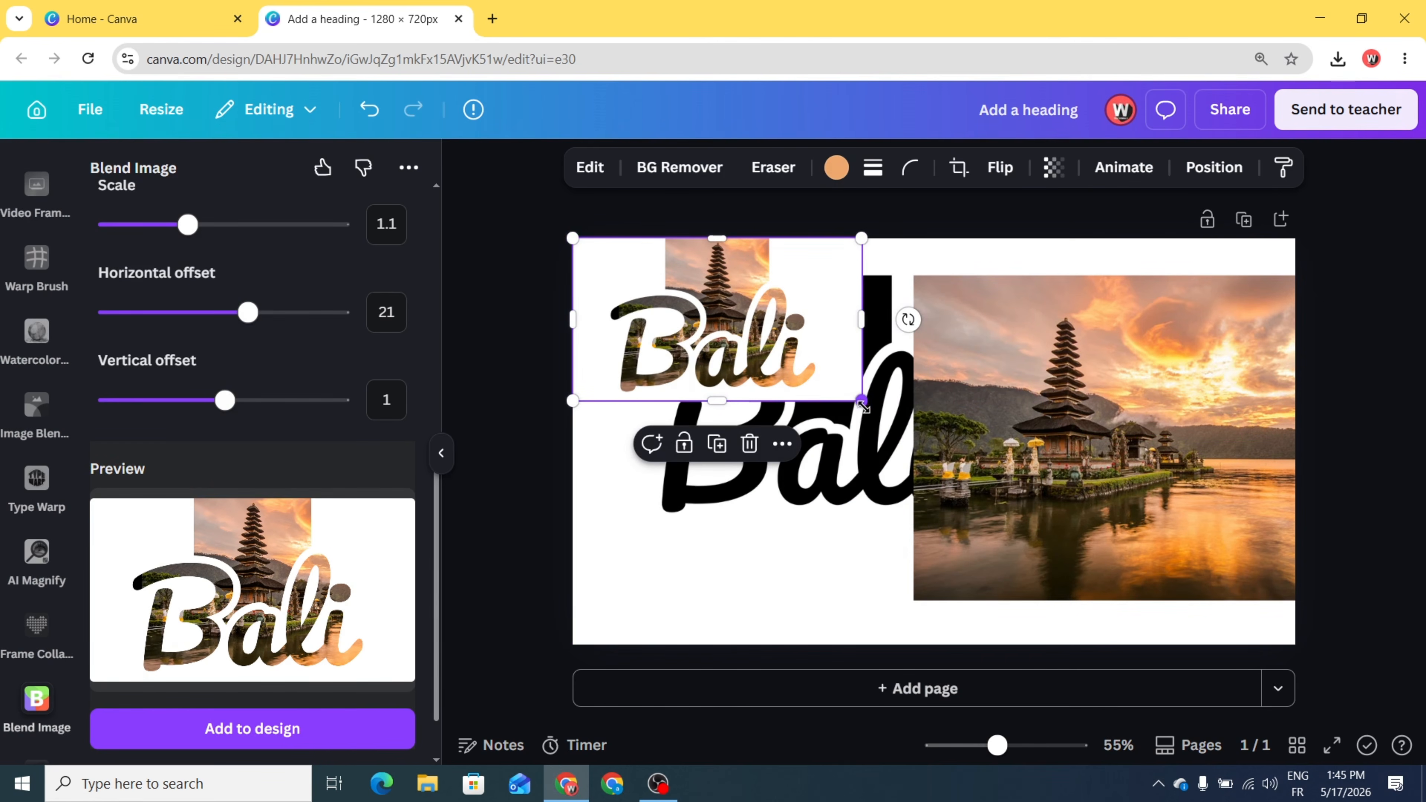
{"action": "left_click_drag", "start_coordinate": [862, 401], "coordinate": [1294, 644]}
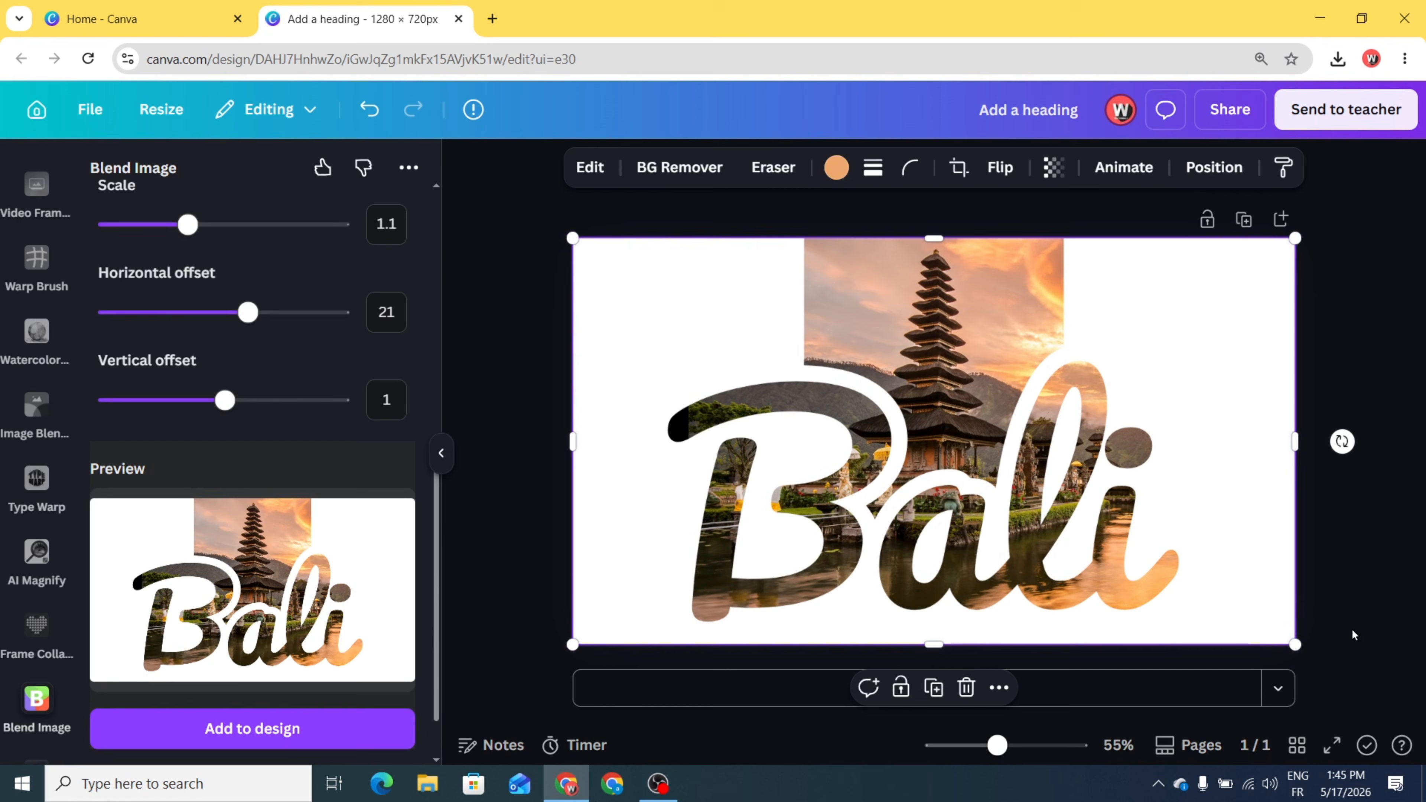
{"action": "left_click", "coordinate": [1383, 625]}
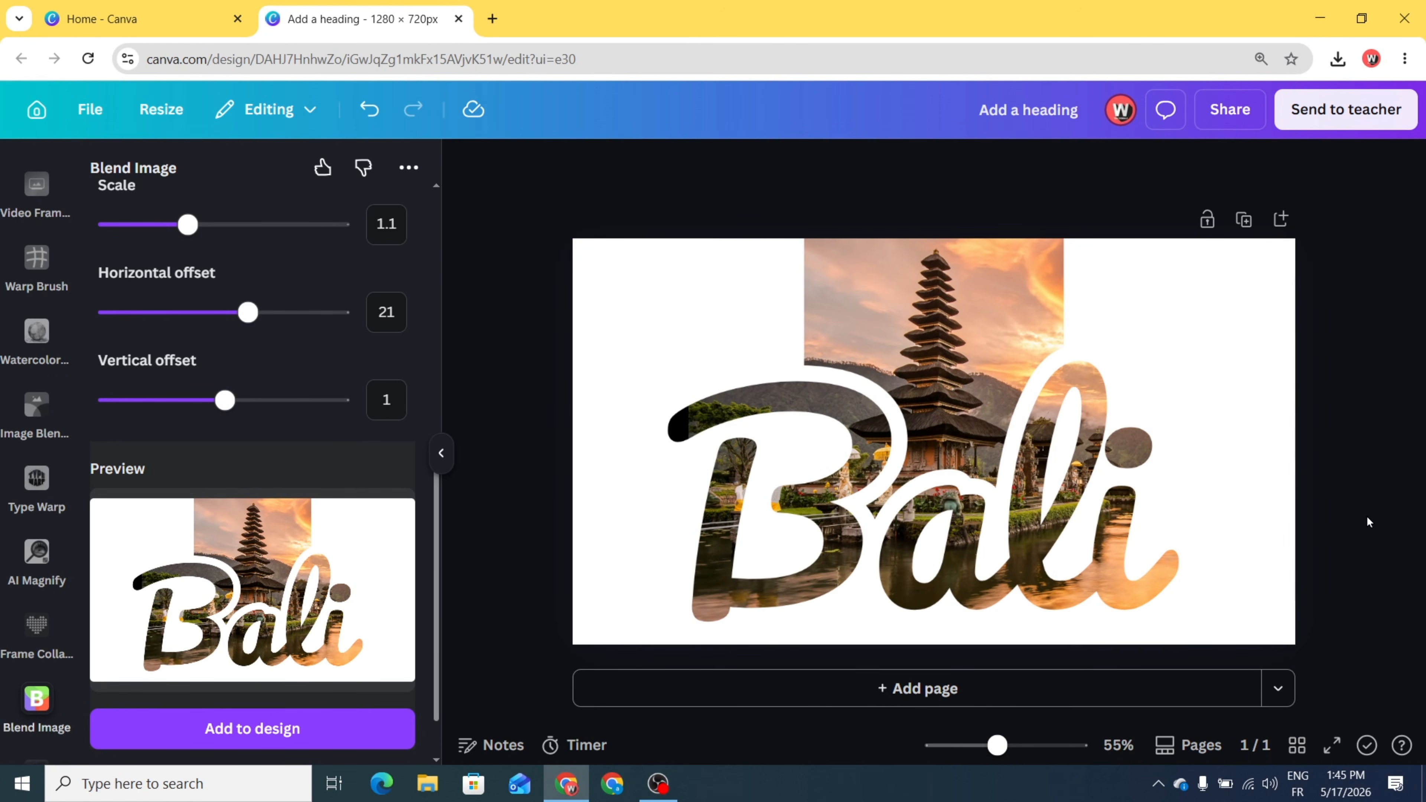